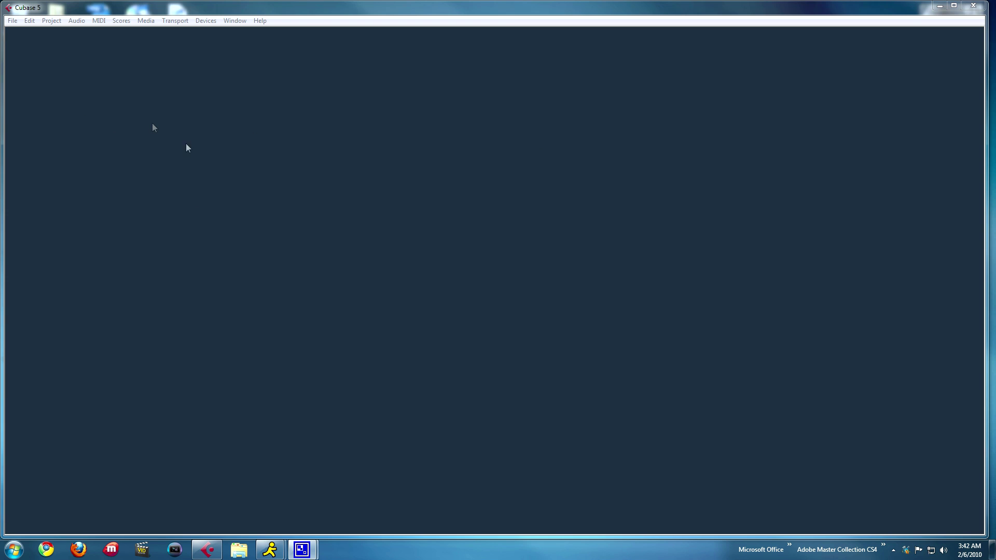
Create a new project from the DJ template, then enlarge its window and place the transport panel below it.
{"action": "left_click", "coordinate": [12, 20]}
{"action": "left_click", "coordinate": [41, 33]}
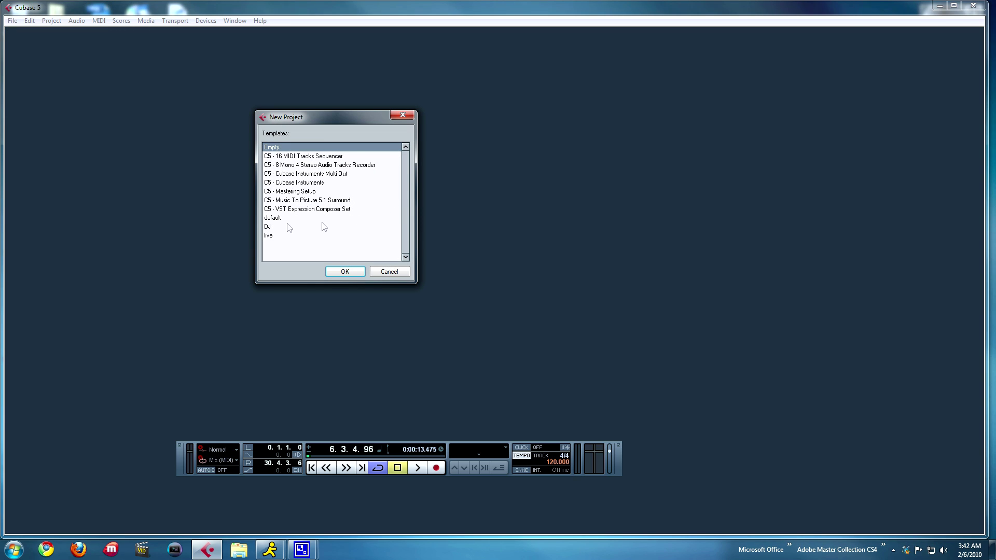
{"action": "left_click", "coordinate": [268, 227]}
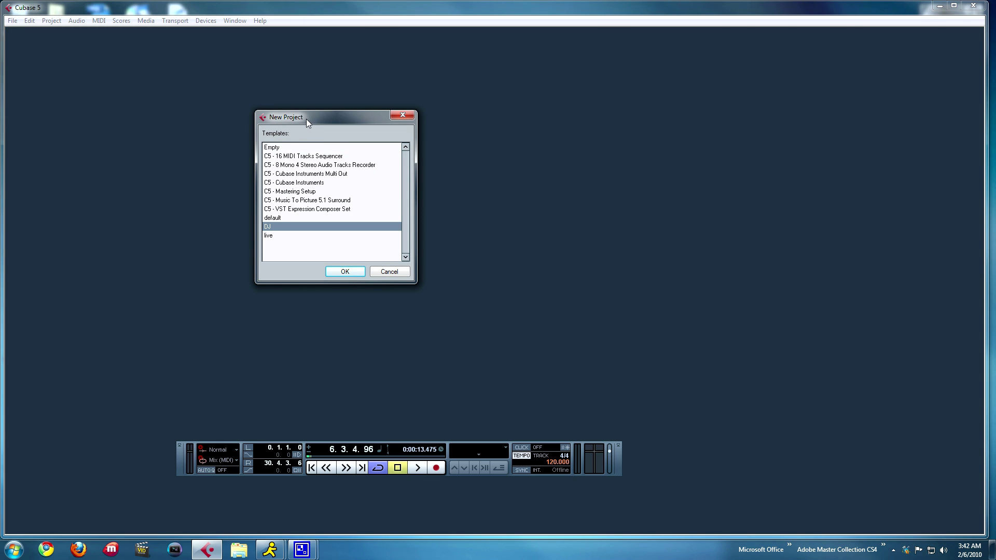
{"action": "left_click_drag", "start_coordinate": [308, 123], "coordinate": [292, 127]}
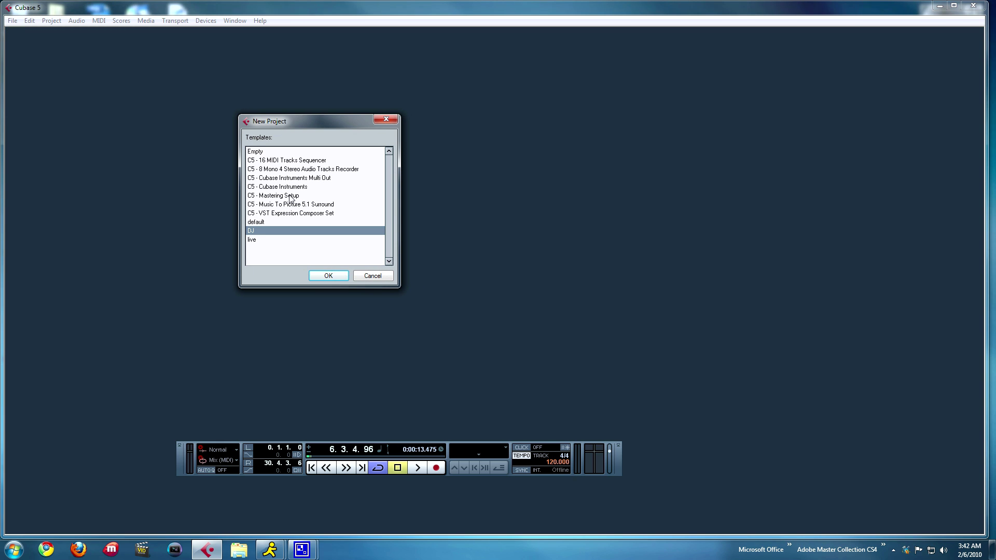
{"action": "left_click", "coordinate": [328, 276]}
{"action": "left_click", "coordinate": [510, 338]}
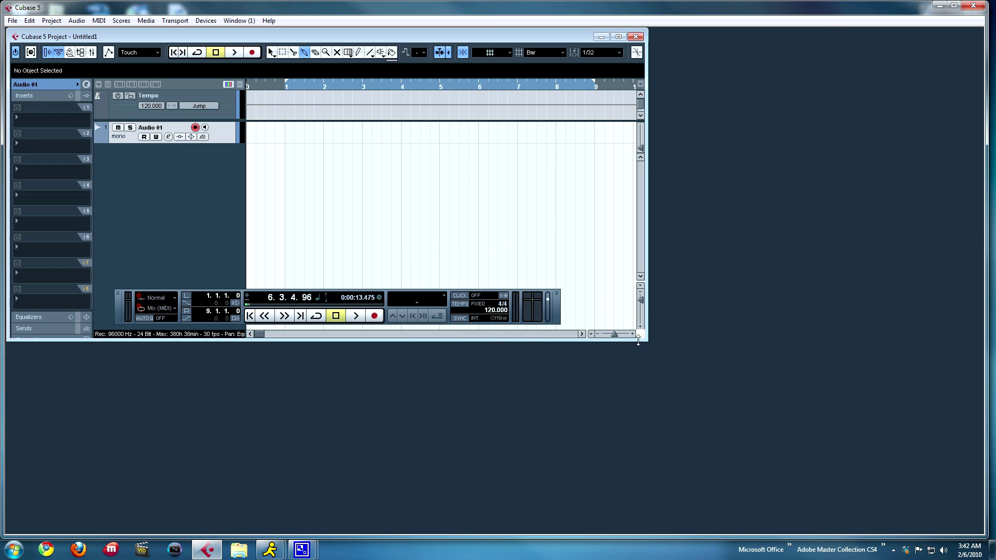
{"action": "left_click_drag", "start_coordinate": [641, 340], "coordinate": [779, 439]}
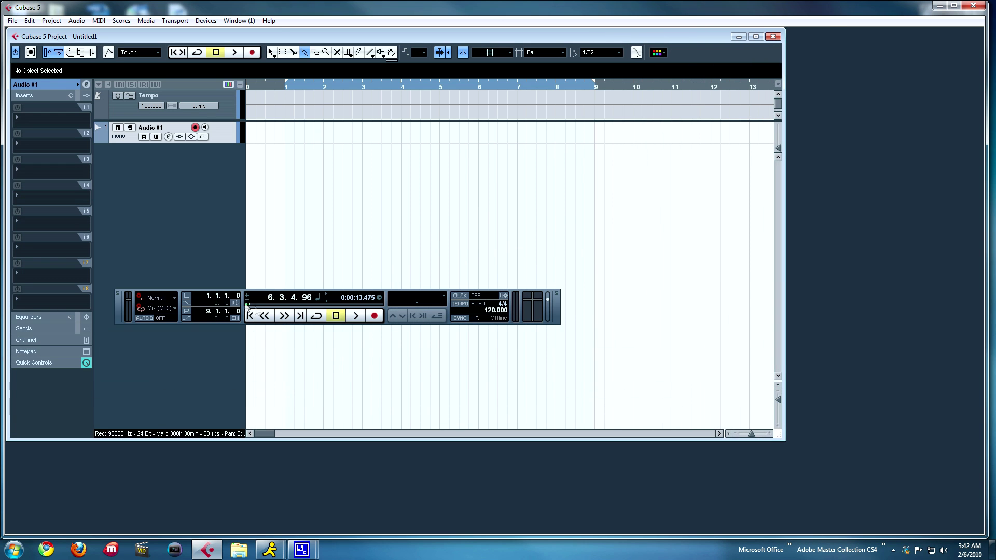
{"action": "left_click_drag", "start_coordinate": [178, 289], "coordinate": [265, 469]}
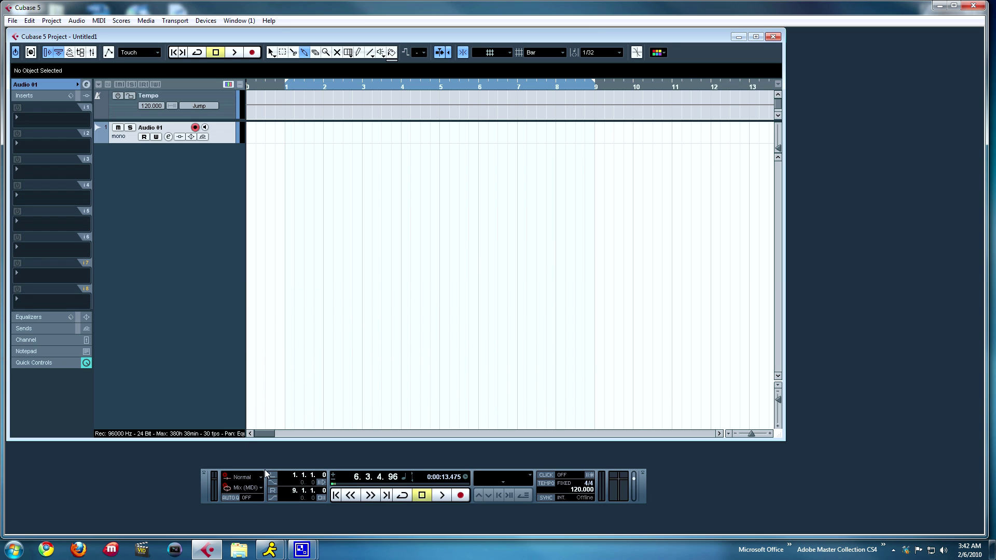
Load Kontakt 4 into the first VST instrument slot and create a MIDI track assigned to it.
{"action": "key", "text": "F11"}
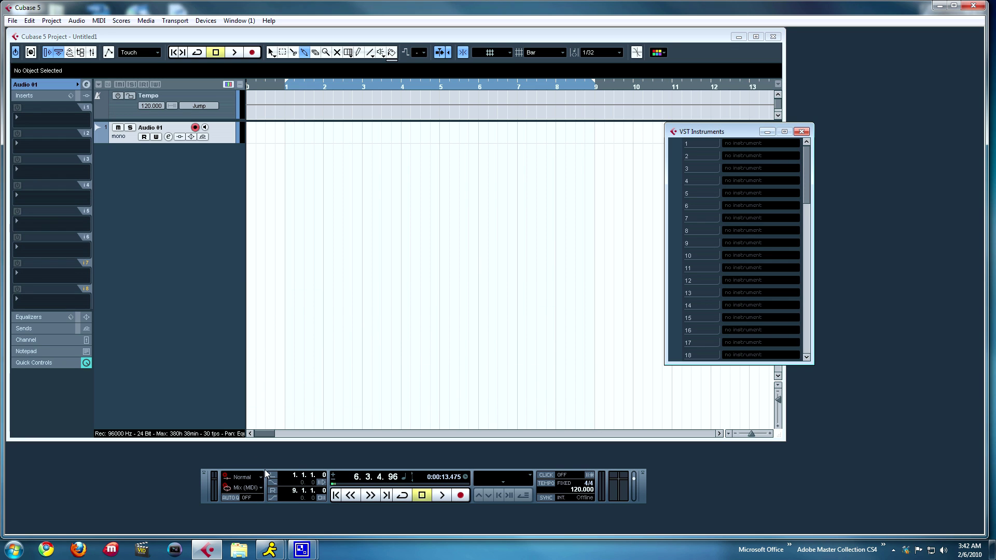
{"action": "left_click_drag", "start_coordinate": [722, 132], "coordinate": [562, 151]}
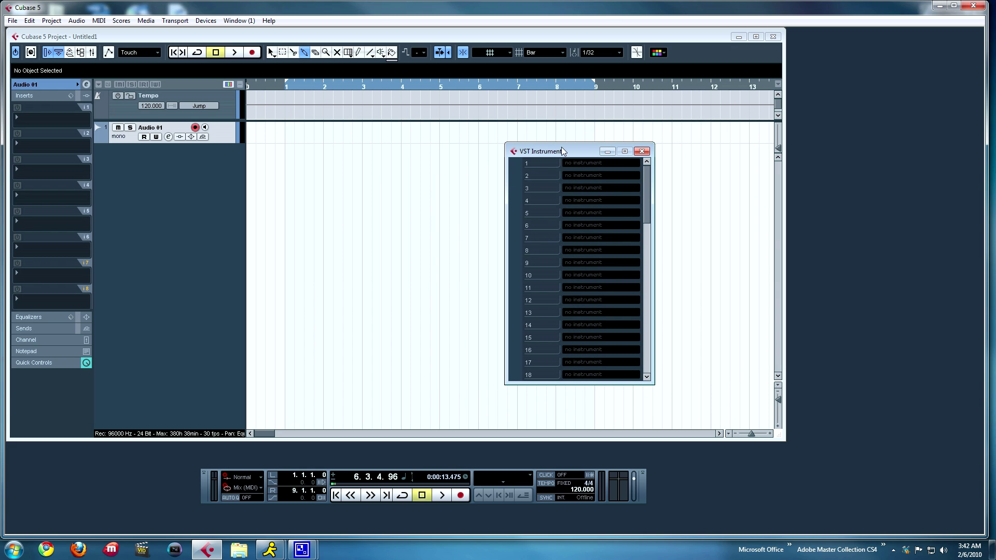
{"action": "left_click", "coordinate": [592, 162]}
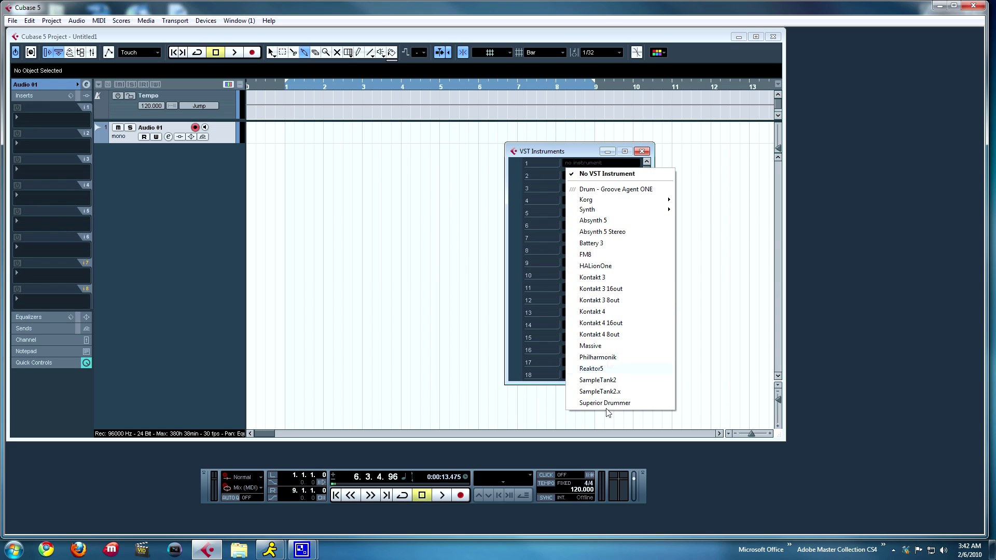
{"action": "mouse_move", "coordinate": [614, 202]}
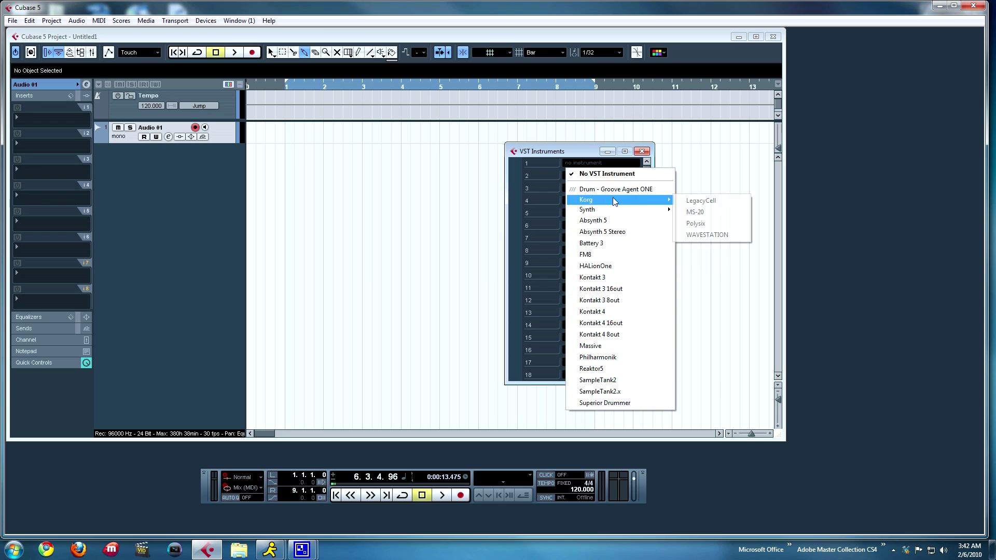
{"action": "left_click", "coordinate": [630, 313]}
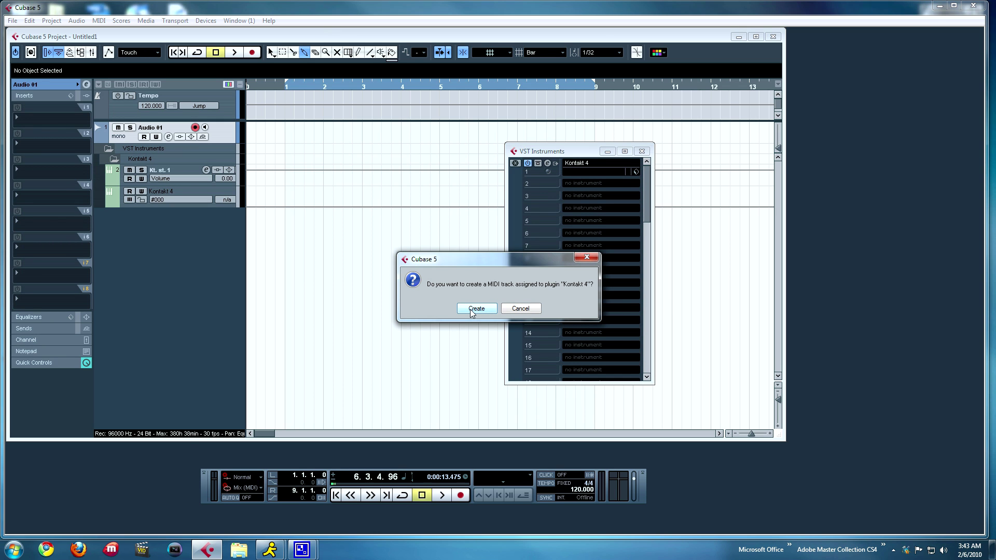
{"action": "left_click", "coordinate": [469, 309]}
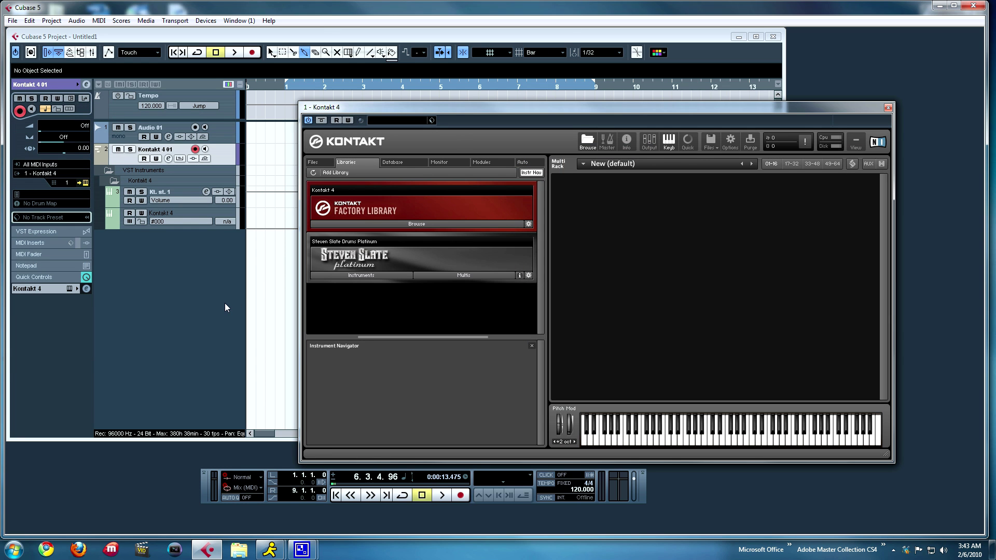
Load the Nice Crack Kit multi from the Steven Slate Drums Platinum library into Kontakt.
{"action": "left_click_drag", "start_coordinate": [430, 107], "coordinate": [429, 82]}
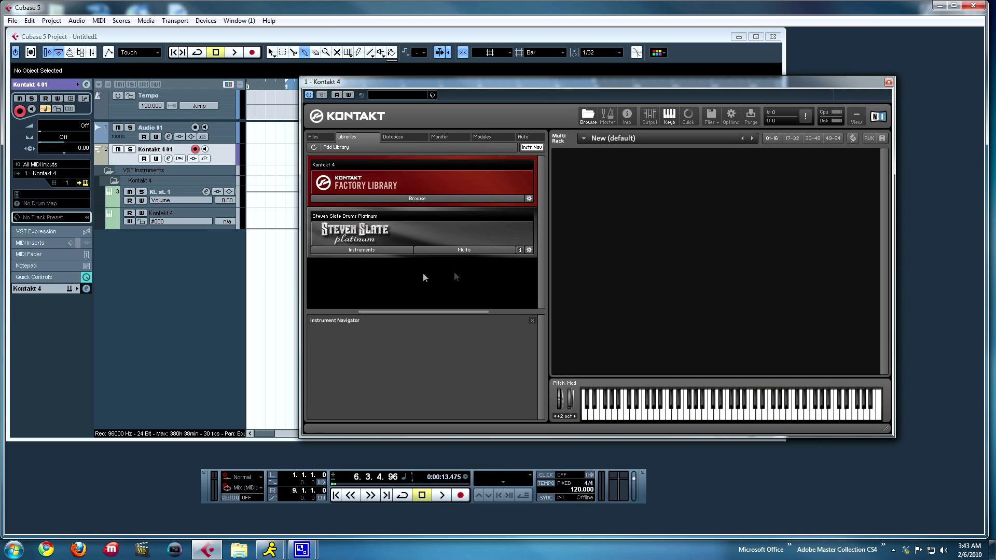
{"action": "left_click", "coordinate": [456, 249]}
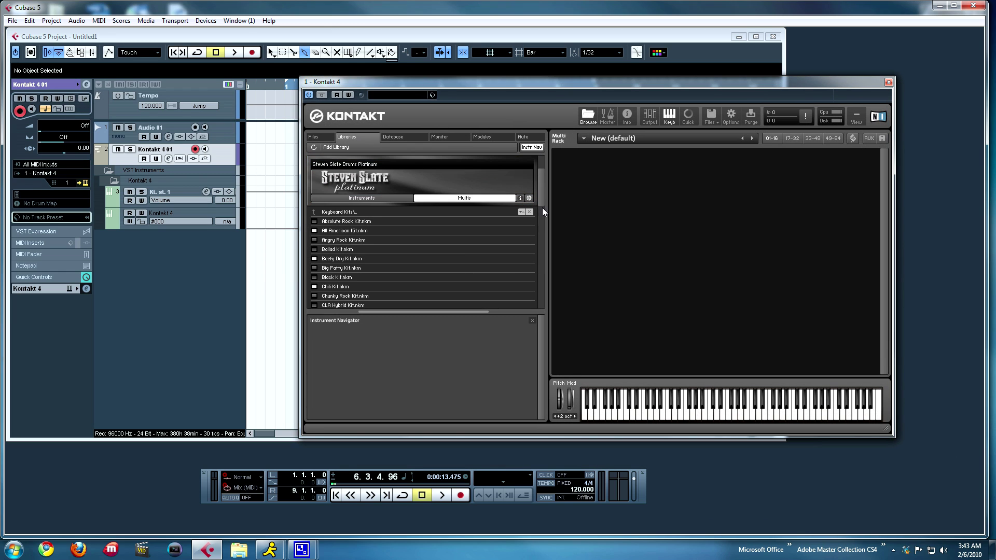
{"action": "left_click_drag", "start_coordinate": [540, 197], "coordinate": [533, 260]}
{"action": "double_click", "coordinate": [359, 263]}
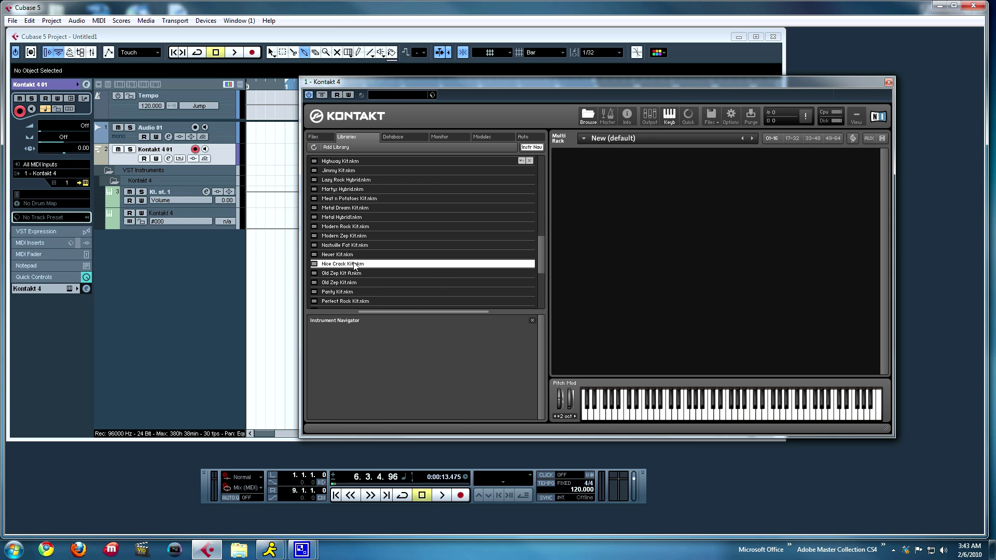
{"action": "left_click", "coordinate": [490, 309]}
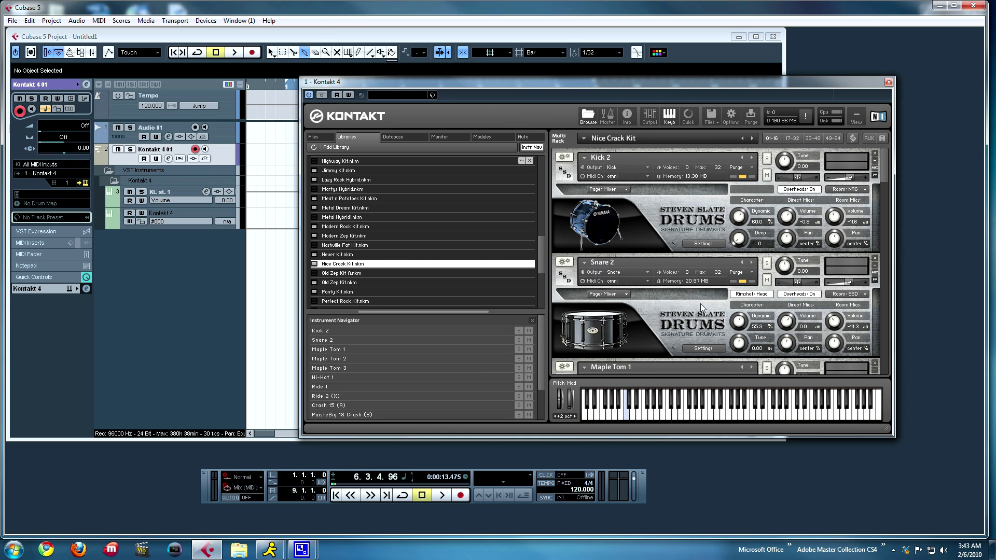
Close the Kontakt 4 and VST Instruments windows to return to the project's tracks.
{"action": "mouse_move", "coordinate": [883, 163]}
{"action": "left_mouse_down"}
{"action": "mouse_move", "coordinate": [879, 254]}
{"action": "mouse_move", "coordinate": [875, 159]}
{"action": "left_mouse_up"}
{"action": "left_click_drag", "start_coordinate": [611, 84], "coordinate": [639, 88]}
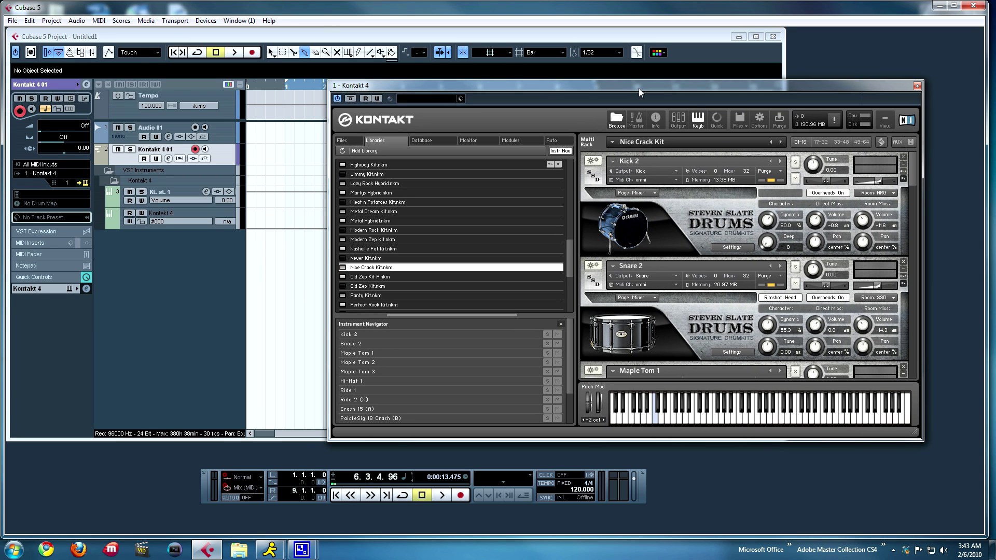
{"action": "left_click", "coordinate": [916, 86]}
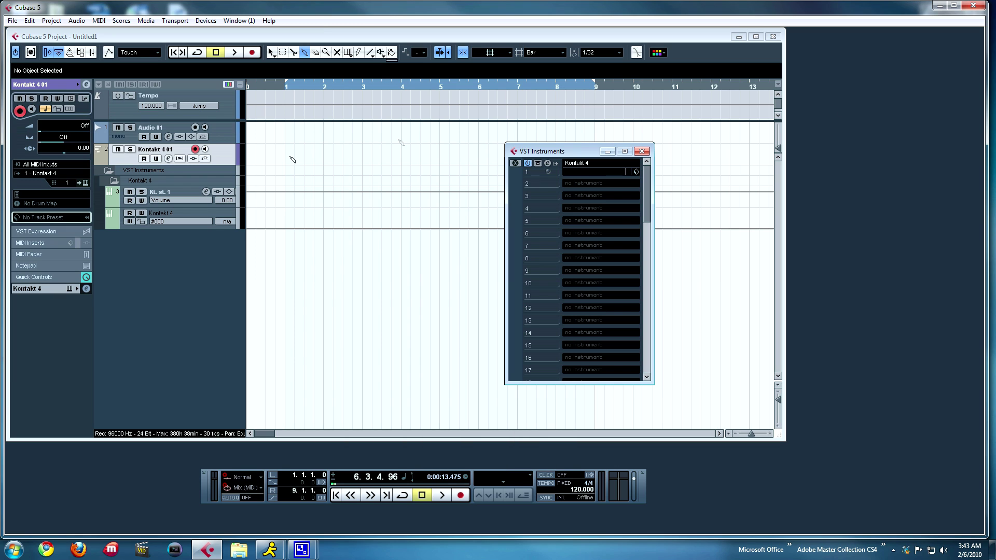
{"action": "left_click_drag", "start_coordinate": [573, 151], "coordinate": [727, 154]}
{"action": "left_click", "coordinate": [796, 154]}
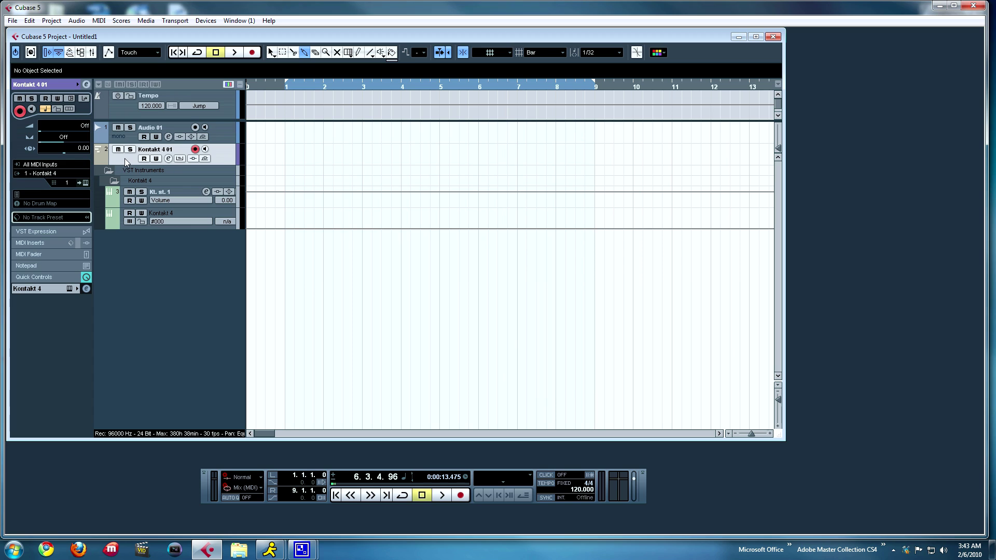
Rename the Kontakt 4 MIDI track as Drums.
{"action": "double_click", "coordinate": [152, 150]}
{"action": "left_click_drag", "start_coordinate": [166, 151], "coordinate": [119, 154]}
{"action": "type", "text": "Drums"}
{"action": "key", "text": "Return"}
Draw an 11-bar MIDI part on the Drums track and move its start to bar 1.
{"action": "left_click", "coordinate": [303, 52]}
{"action": "left_click", "coordinate": [358, 52]}
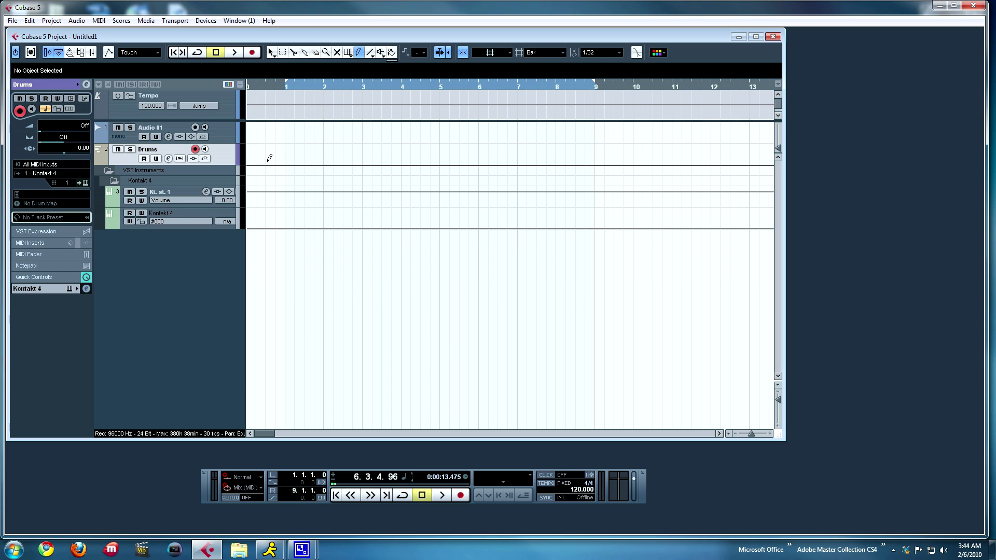
{"action": "left_click_drag", "start_coordinate": [248, 153], "coordinate": [673, 151]}
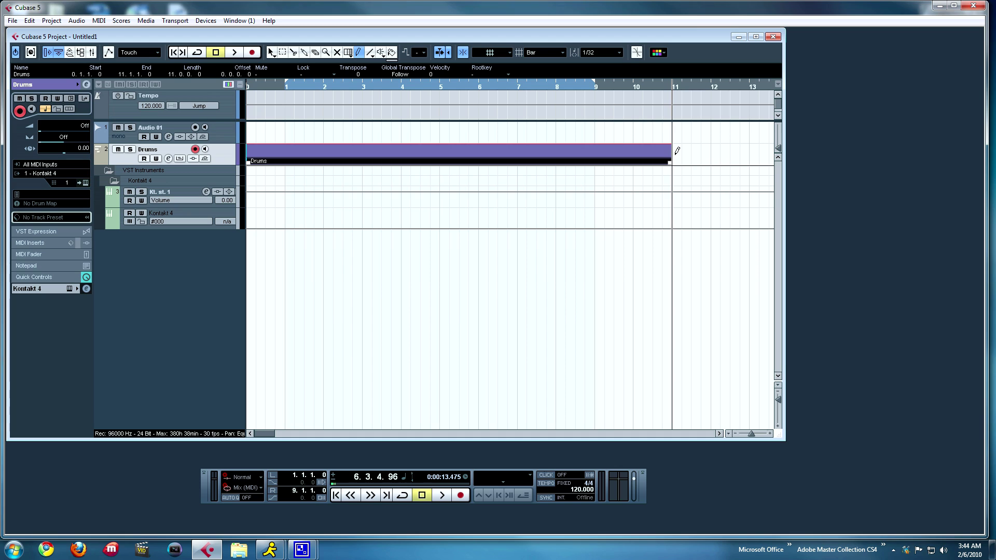
{"action": "left_click", "coordinate": [269, 54]}
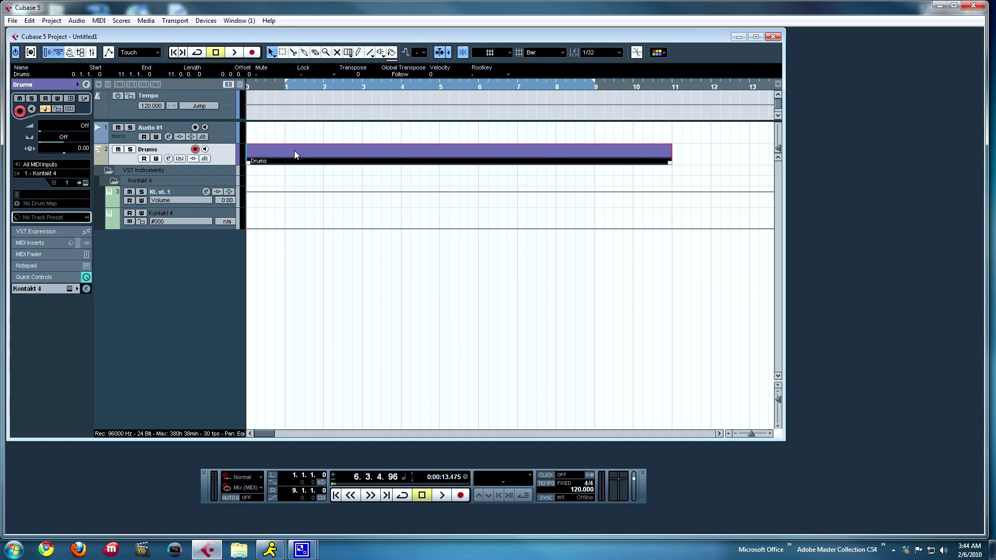
{"action": "left_click_drag", "start_coordinate": [294, 150], "coordinate": [322, 151]}
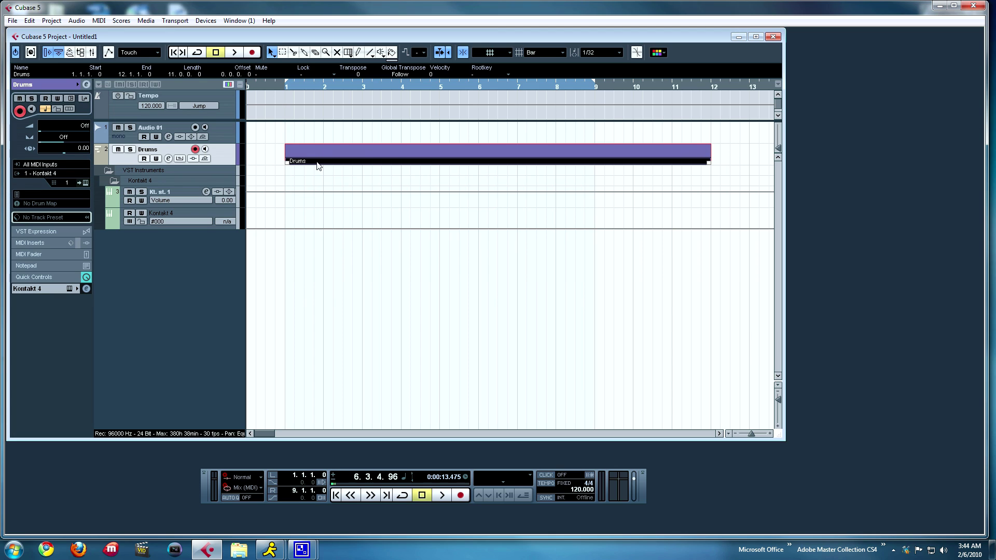
Return the playhead to the project start and shift the transport panel closer to the project window.
{"action": "left_click", "coordinate": [272, 82]}
{"action": "left_click", "coordinate": [257, 85]}
{"action": "left_click_drag", "start_coordinate": [525, 470], "coordinate": [513, 448]}
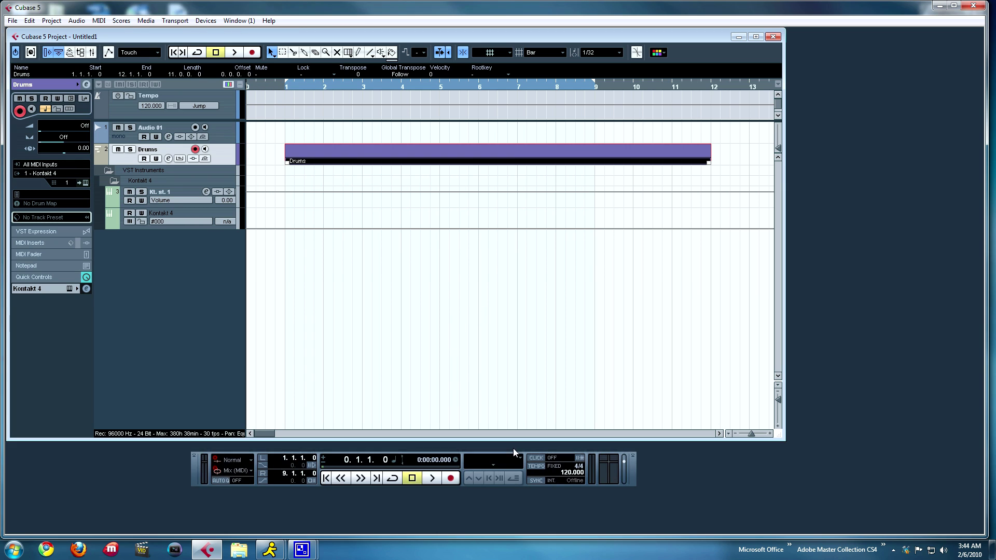
{"action": "double_click", "coordinate": [565, 469]}
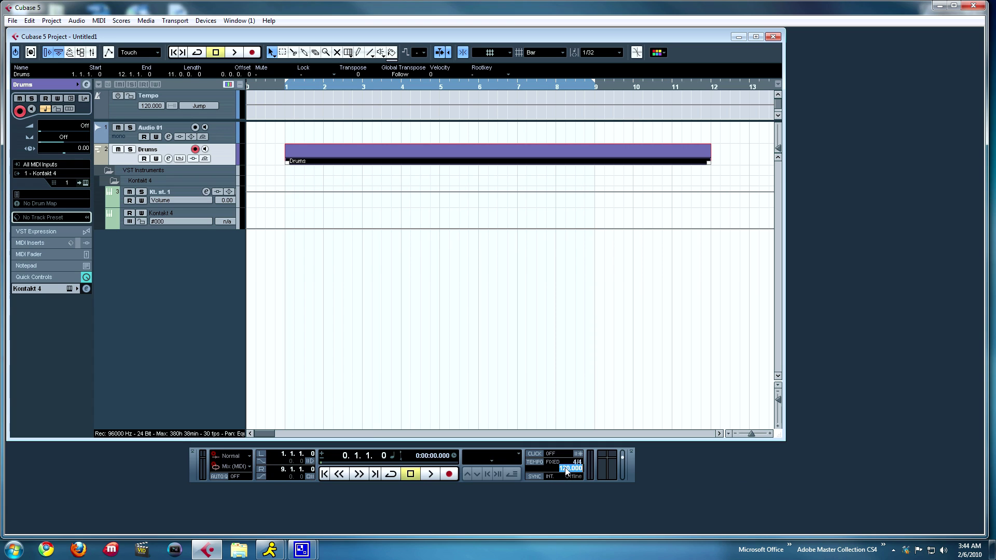
{"action": "left_click", "coordinate": [333, 293]}
Try recording near the project start, capturing a short take on the Audio 01 track and disarming it.
{"action": "left_click", "coordinate": [263, 87]}
{"action": "left_click", "coordinate": [252, 53]}
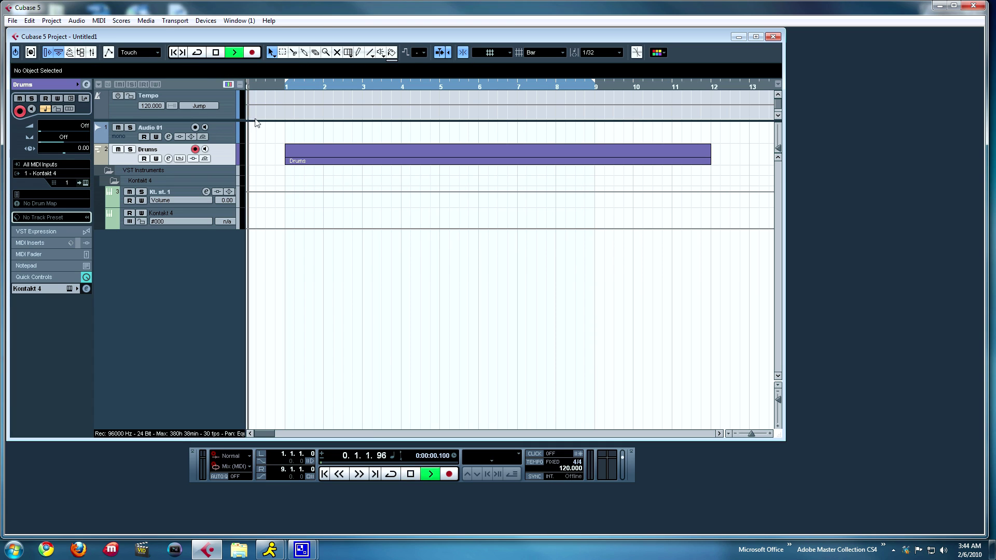
{"action": "key", "text": "space"}
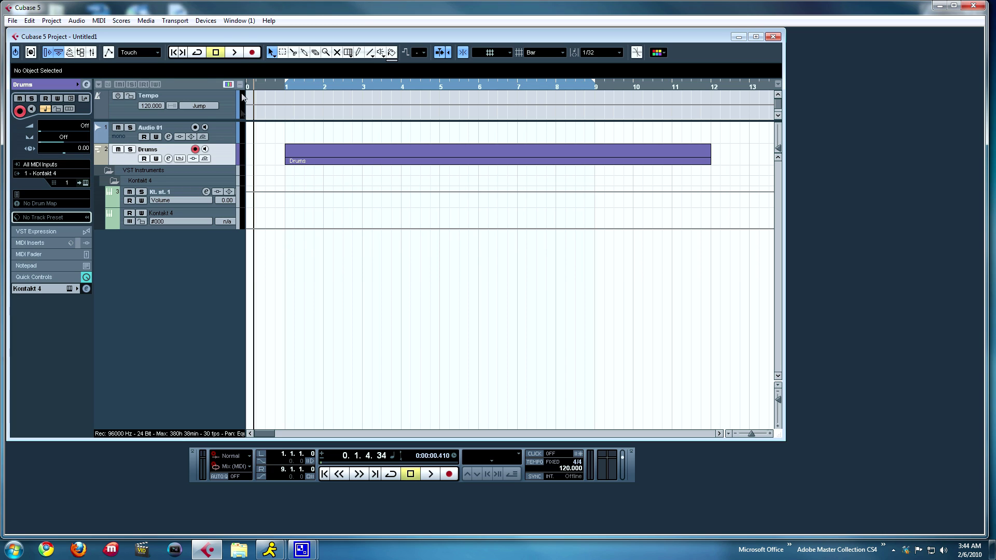
{"action": "left_click", "coordinate": [228, 133]}
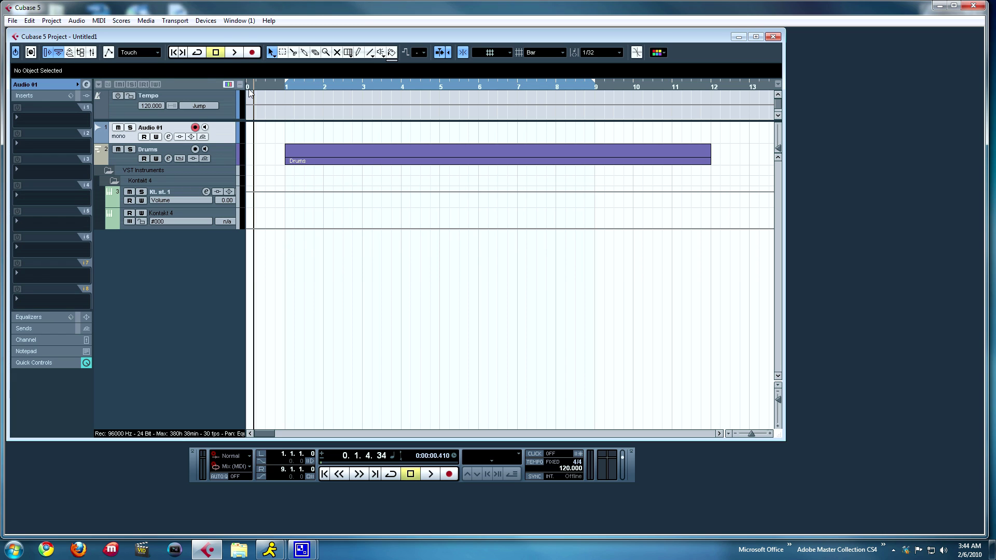
{"action": "left_click", "coordinate": [253, 54]}
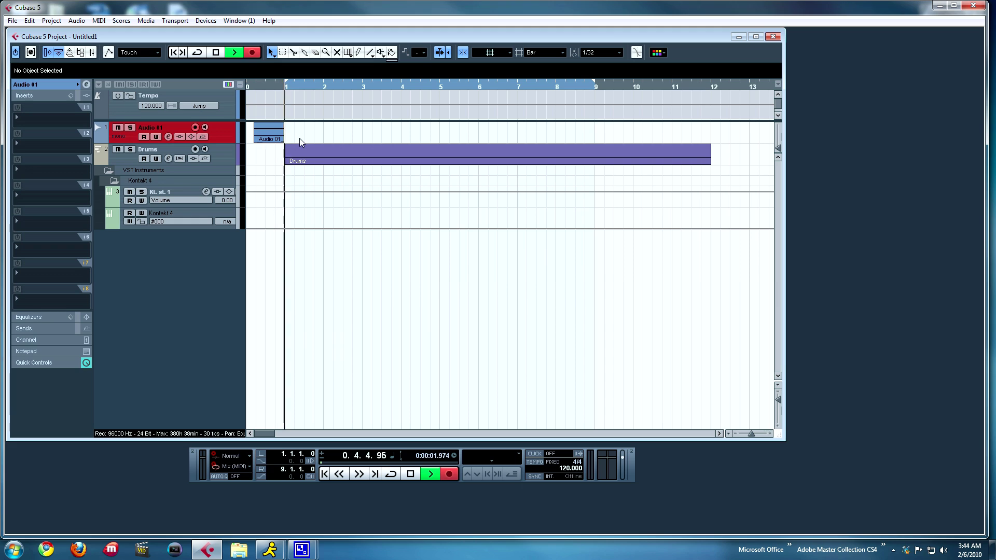
{"action": "left_click", "coordinate": [196, 128]}
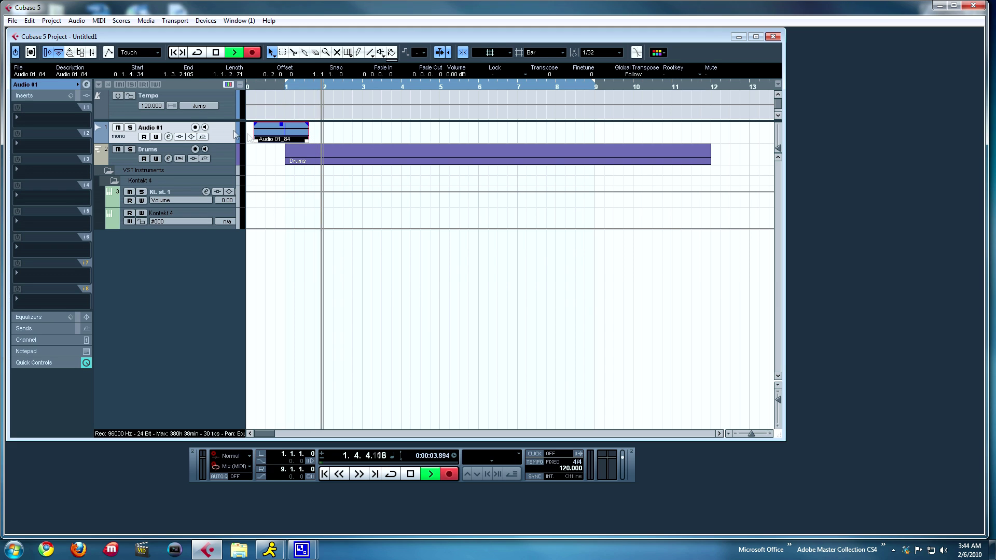
{"action": "key", "text": "space"}
Turn on the metronome click and delete the recorded clip from the Audio 01 track.
{"action": "left_click", "coordinate": [534, 453]}
{"action": "key", "text": "space"}
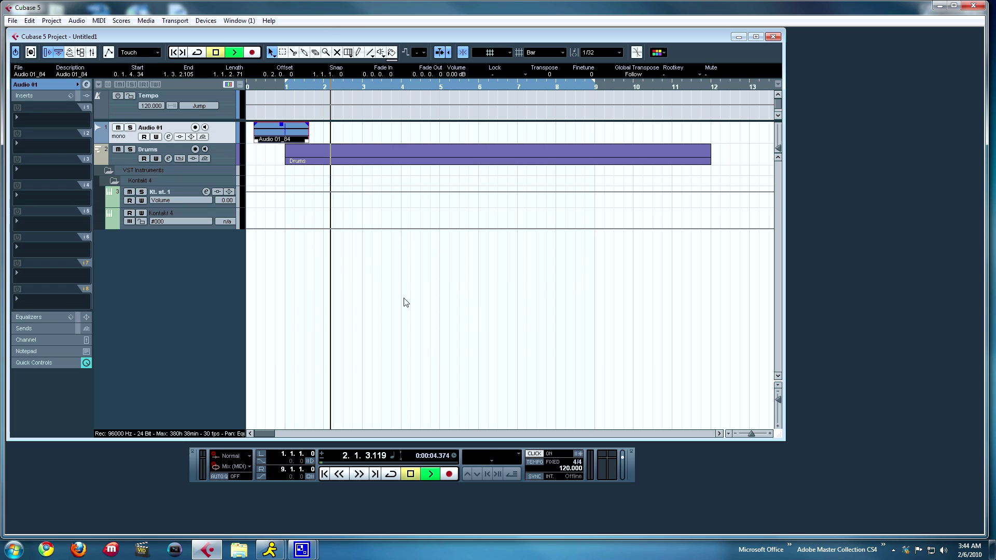
{"action": "key", "text": "Delete"}
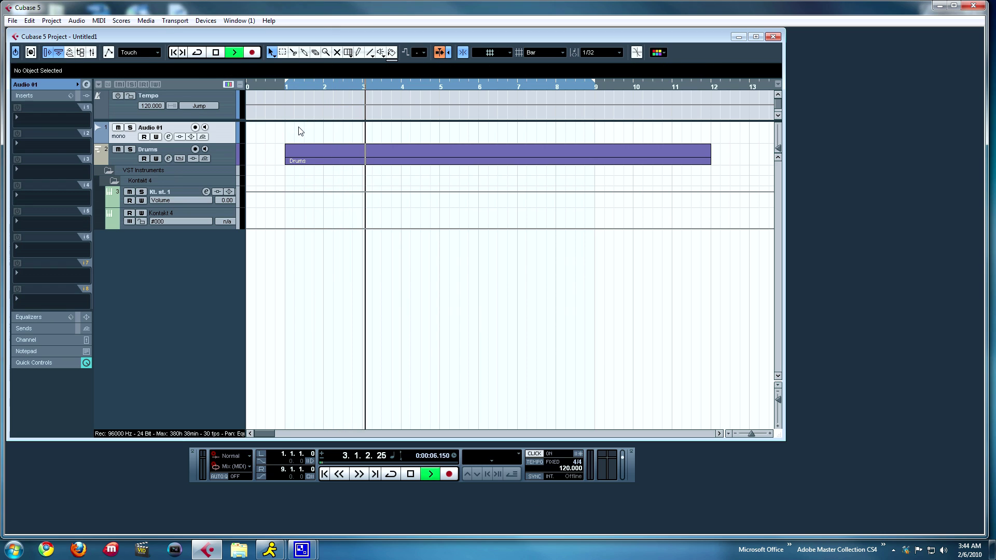
{"action": "key", "text": "space"}
Play the project briefly from bar 1 to hear the metronome at the current tempo.
{"action": "left_click", "coordinate": [286, 86]}
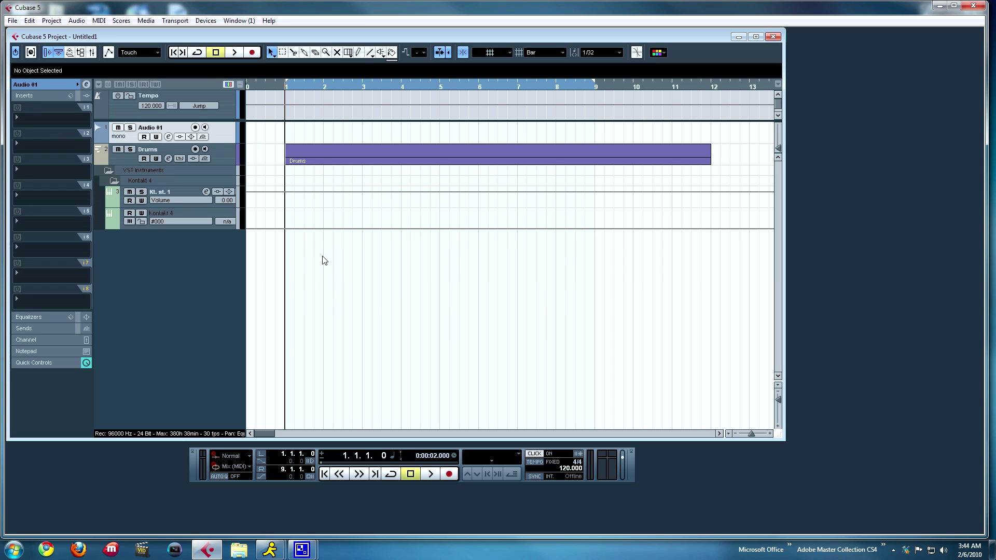
{"action": "key", "text": "space"}
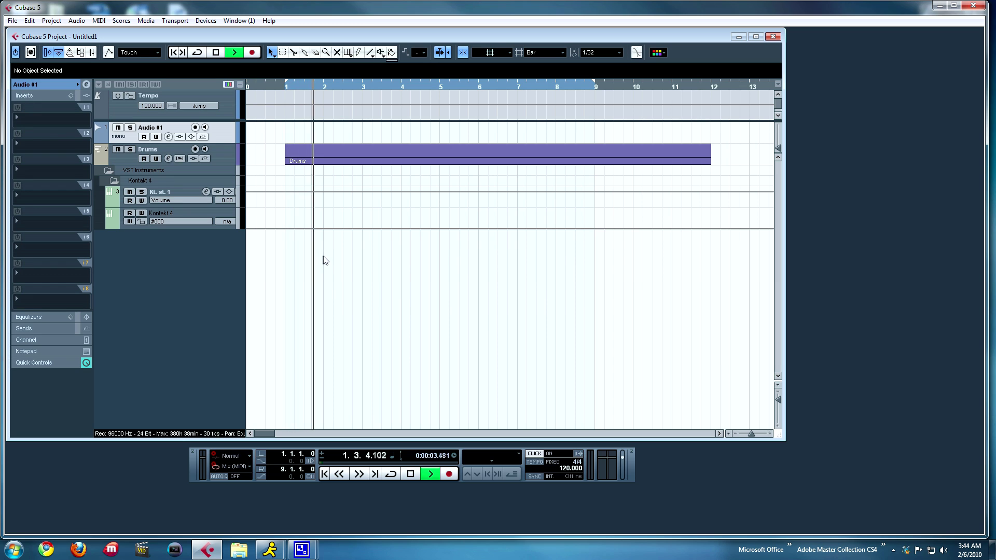
{"action": "key", "text": "space"}
Set the project's fixed tempo to 150 BPM.
{"action": "double_click", "coordinate": [566, 469]}
{"action": "type", "text": "150"}
{"action": "key", "text": "Return"}
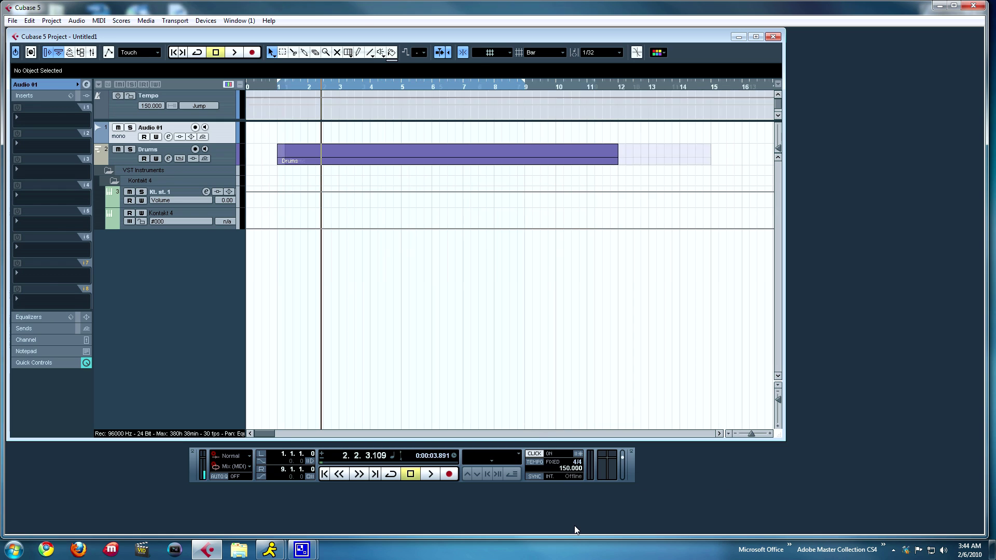
Play the project from bar 1 twice to hear the click at the new tempo, and return the cursor to bar 1.
{"action": "left_click", "coordinate": [277, 84]}
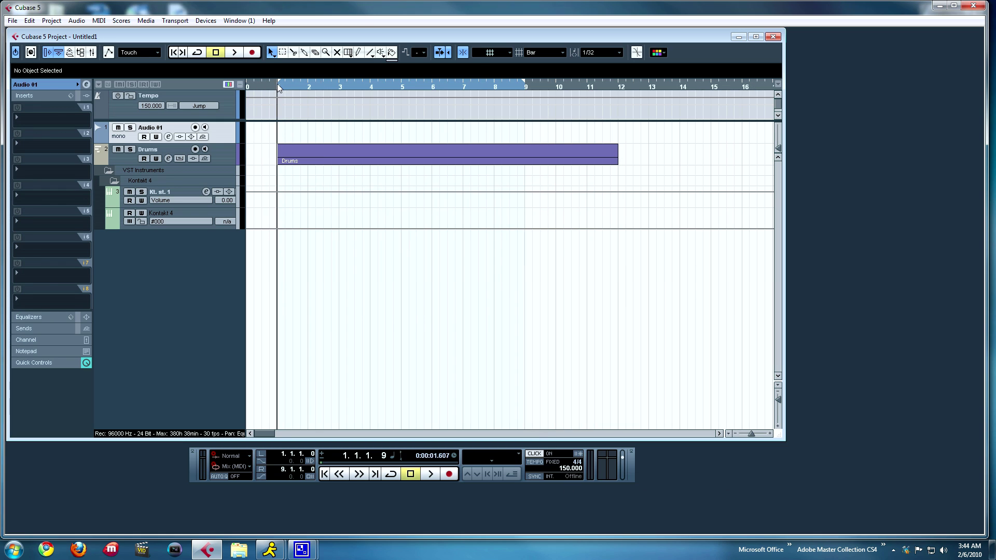
{"action": "key", "text": "space"}
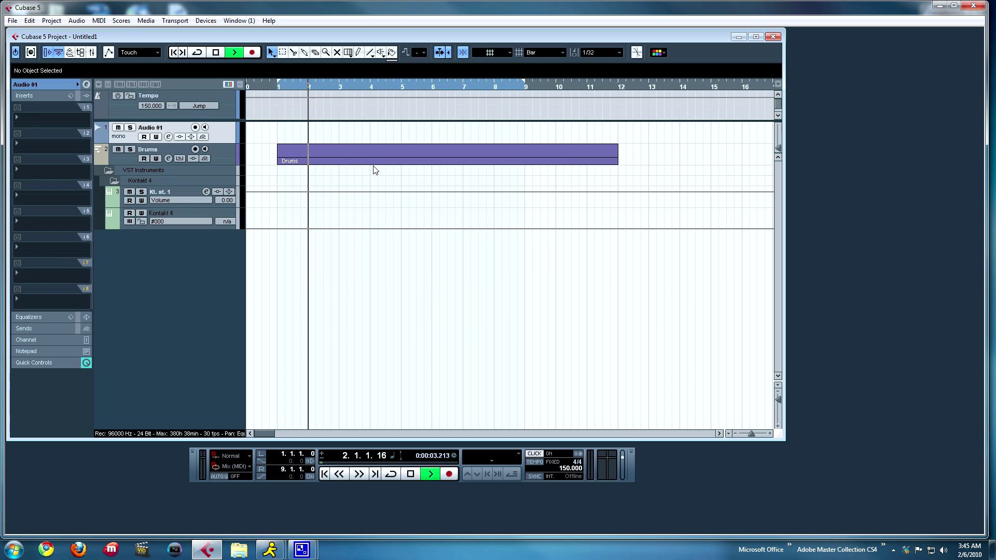
{"action": "key", "text": "space"}
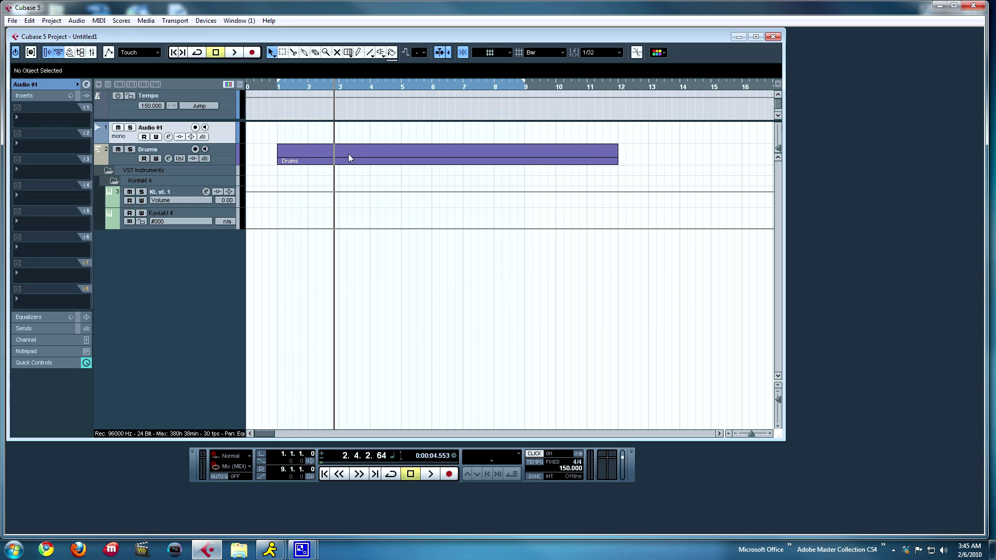
{"action": "left_click", "coordinate": [284, 85]}
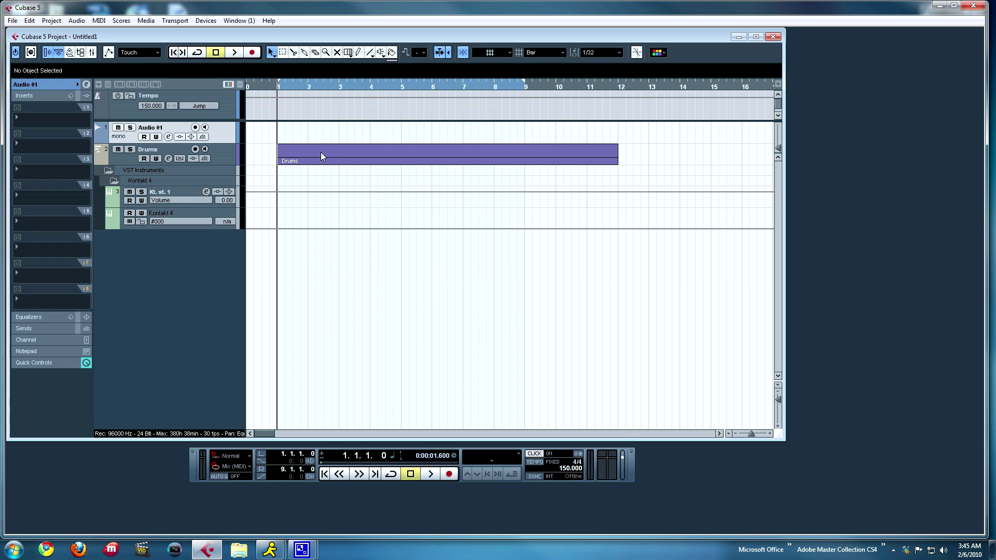
{"action": "key", "text": "space"}
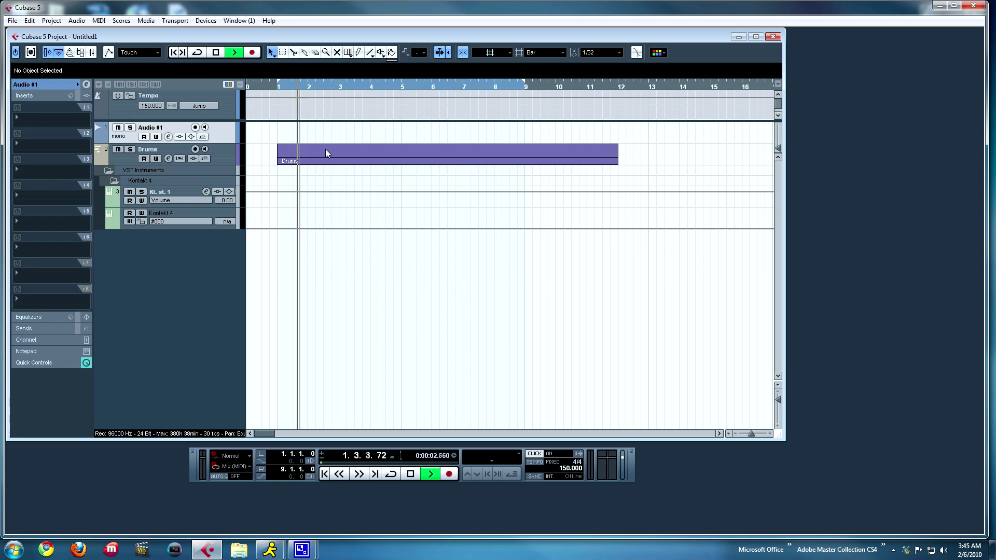
{"action": "key", "text": "space"}
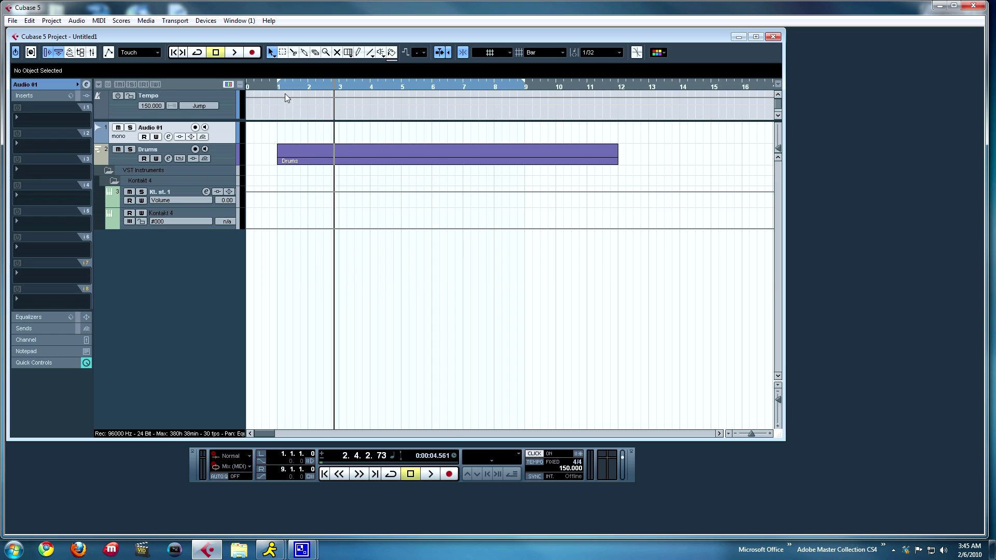
{"action": "left_click", "coordinate": [275, 89]}
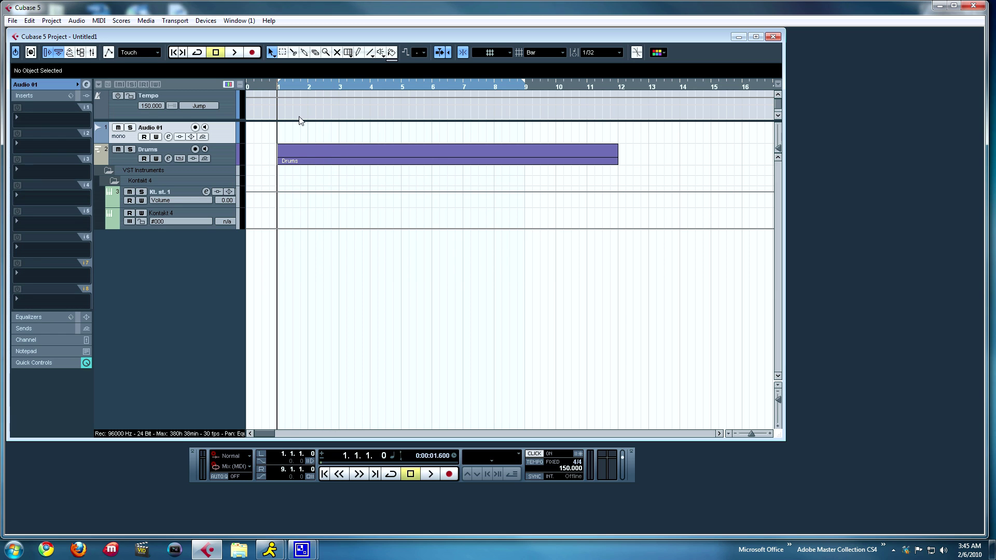
Examine the empty Drums part and its note range in the Key Editor, and close the editor.
{"action": "double_click", "coordinate": [297, 154]}
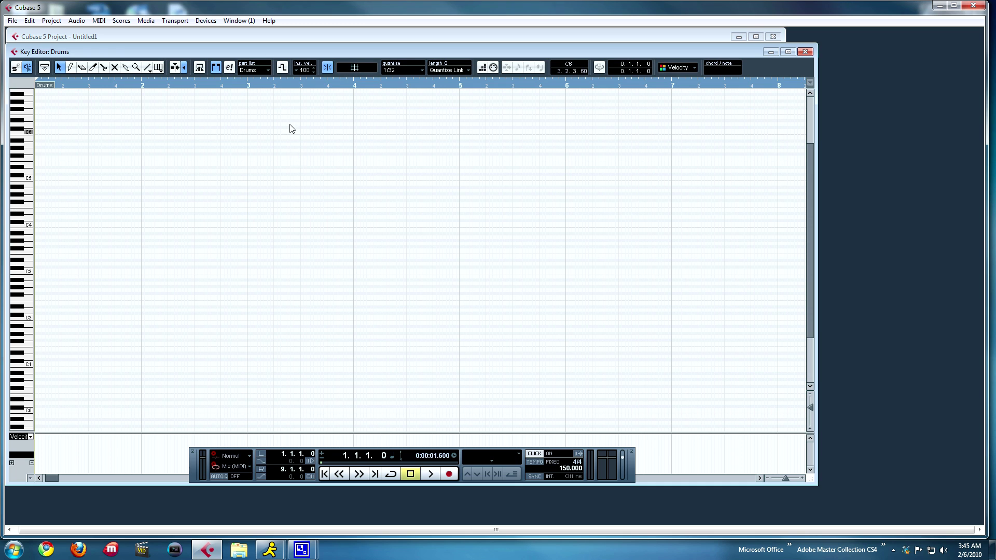
{"action": "left_click_drag", "start_coordinate": [259, 49], "coordinate": [372, 63]}
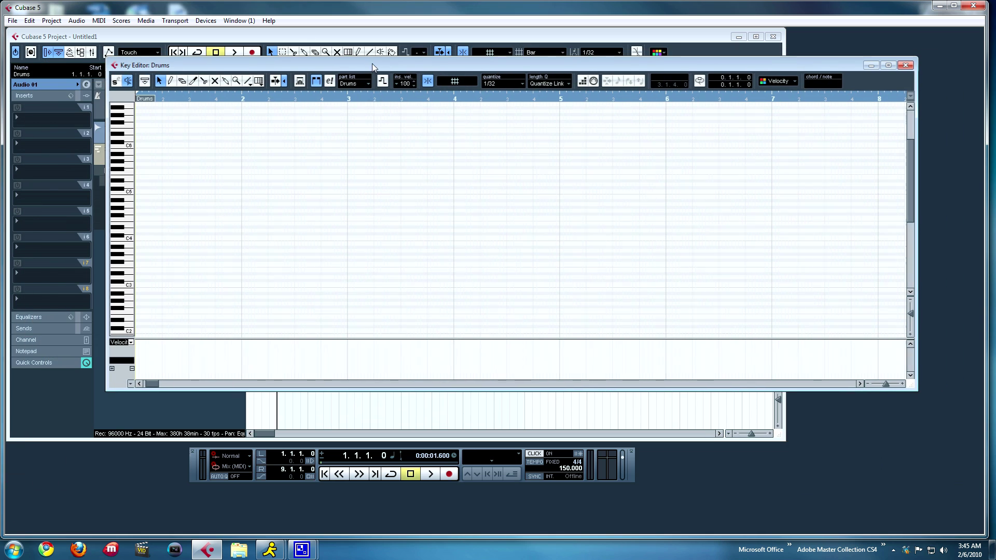
{"action": "scroll", "coordinate": [187, 280], "scroll_direction": "down", "scroll_amount": 4}
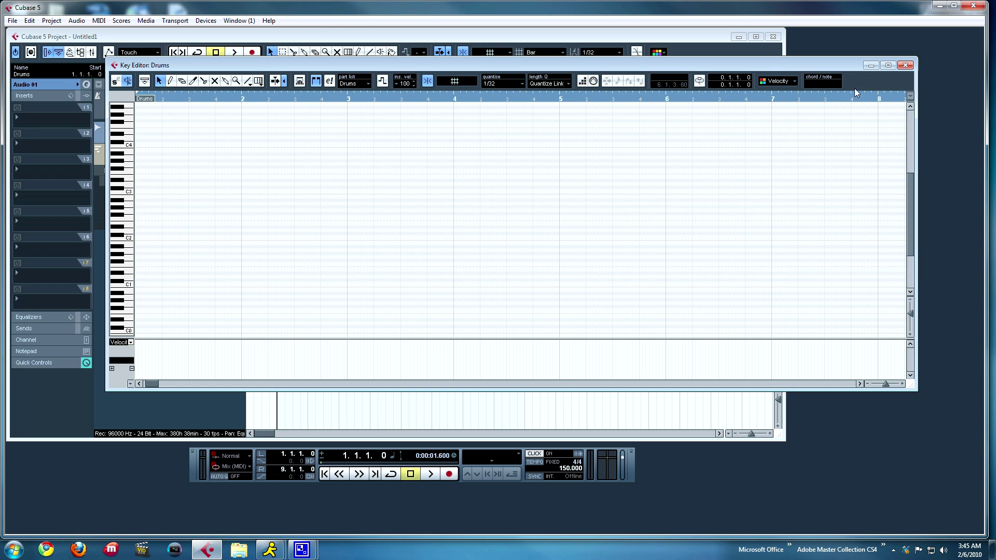
{"action": "left_click", "coordinate": [905, 66]}
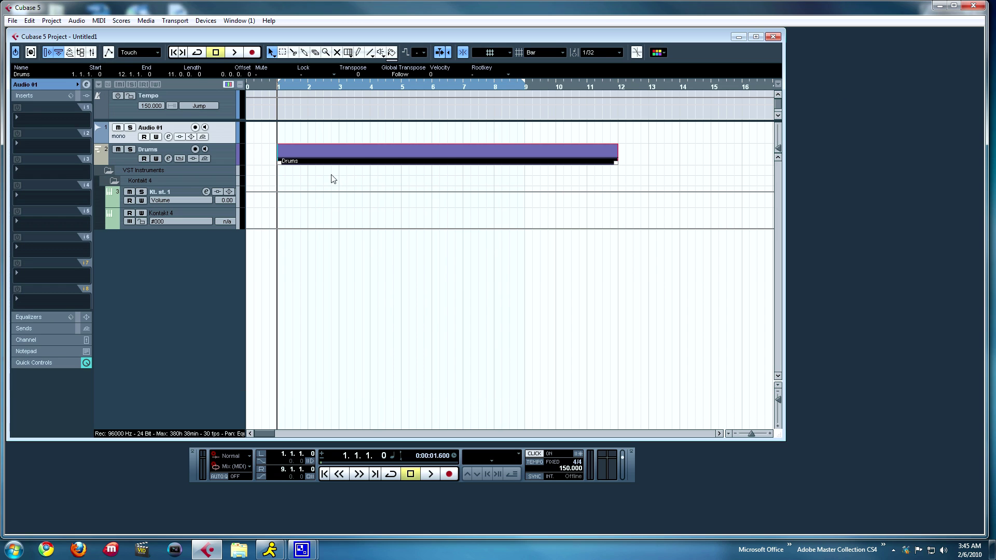
{"action": "double_click", "coordinate": [318, 158]}
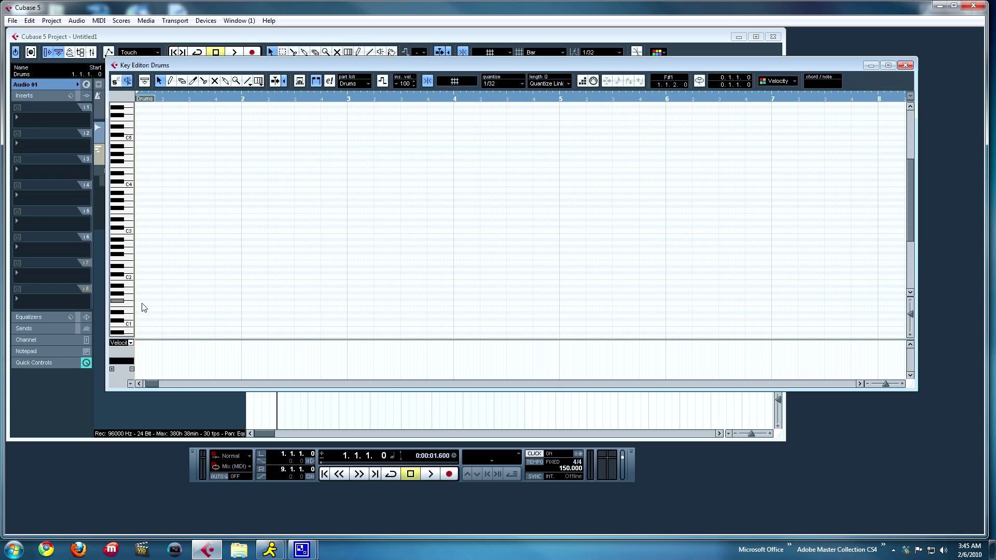
{"action": "left_click", "coordinate": [905, 66]}
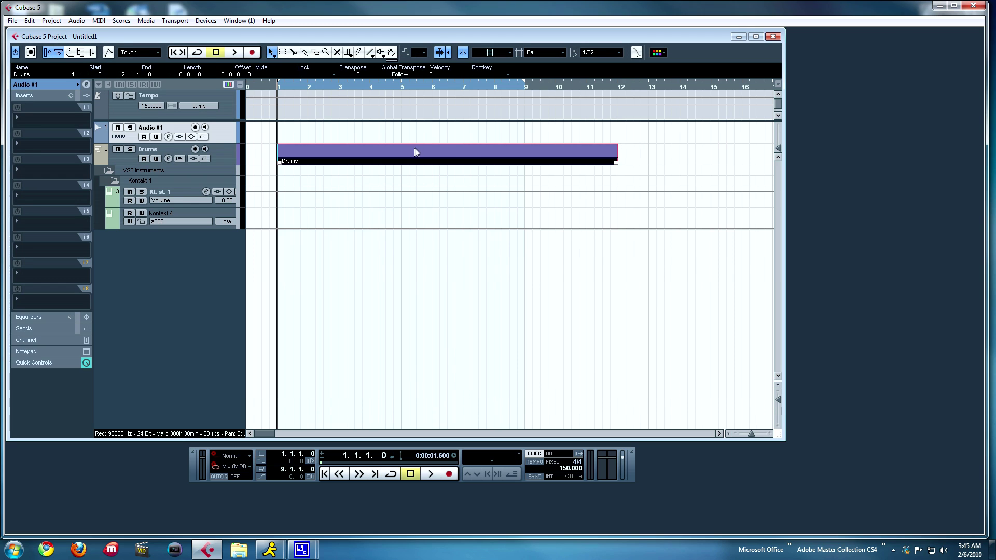
Delete the empty Drums part and select the Drums track so it is armed for recording.
{"action": "key", "text": "Delete"}
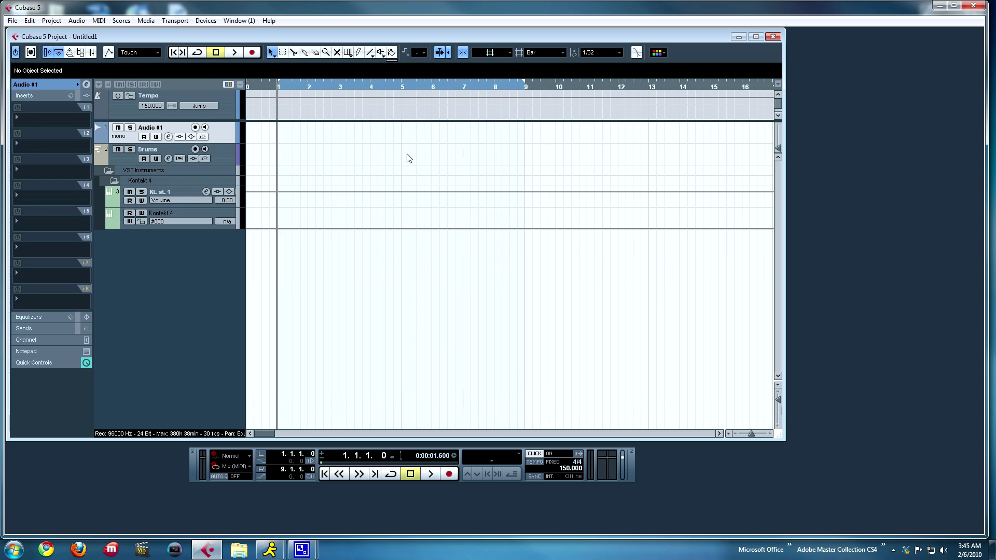
{"action": "left_click", "coordinate": [229, 158]}
{"action": "left_click", "coordinate": [205, 150]}
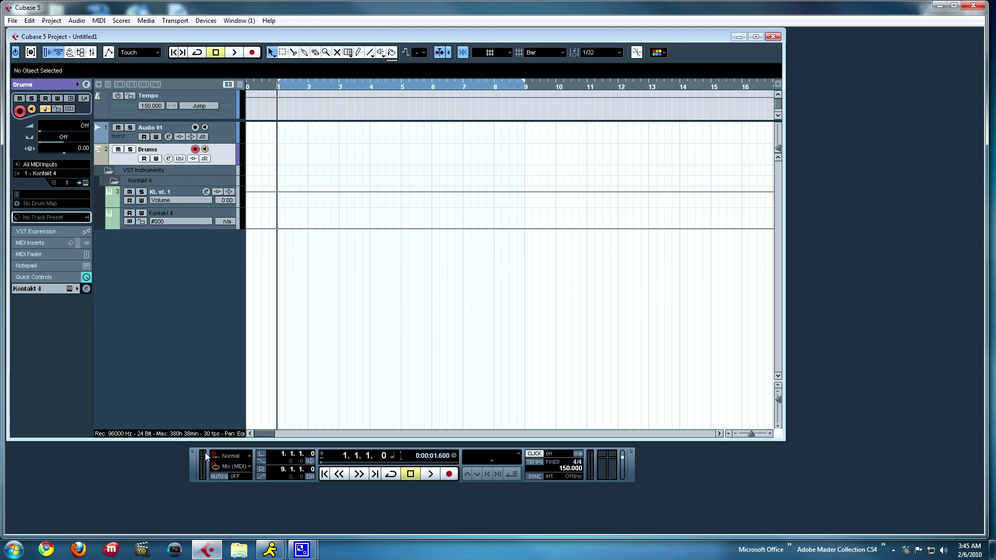
Show the virtual keyboard in the transport panel.
{"action": "key", "text": "alt+k"}
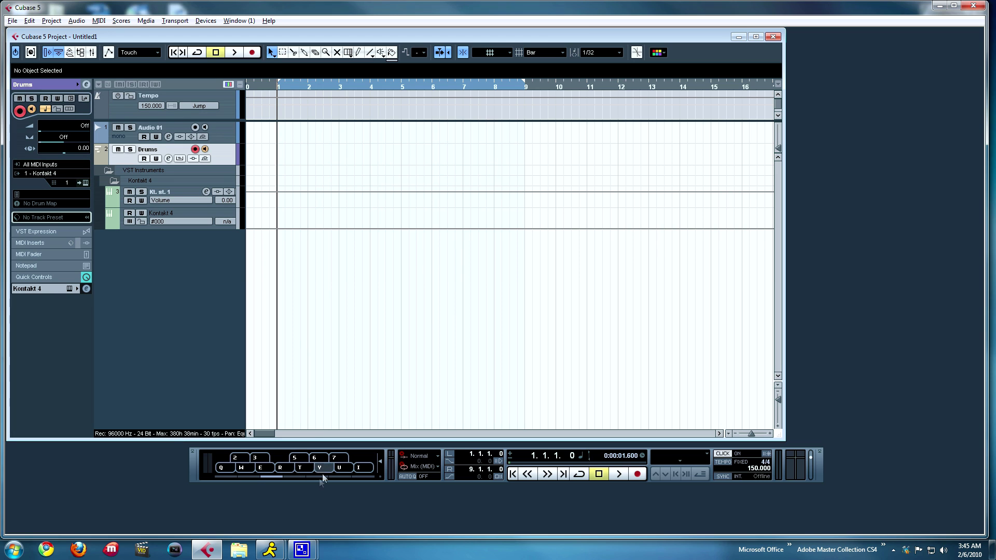
{"action": "key", "text": "alt+k"}
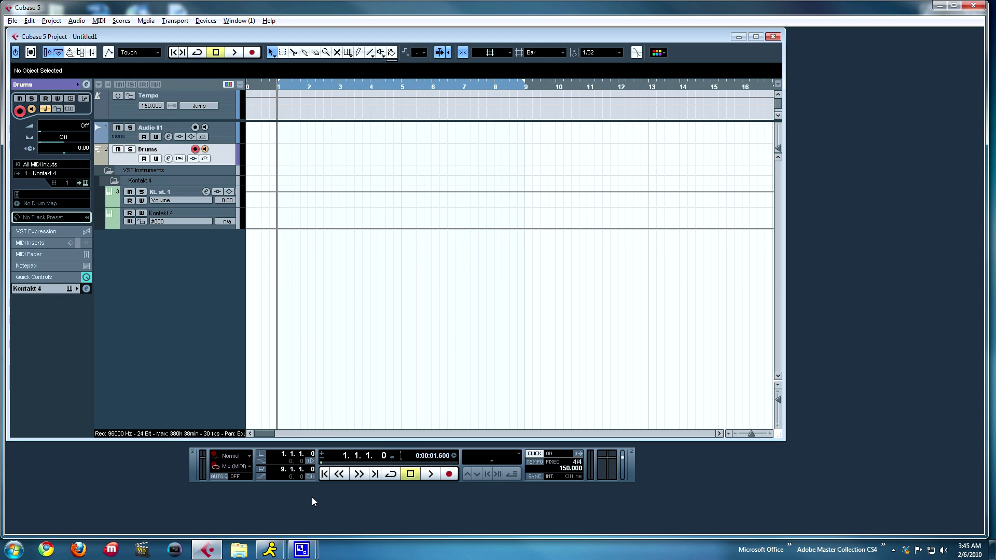
{"action": "key", "text": "alt+k"}
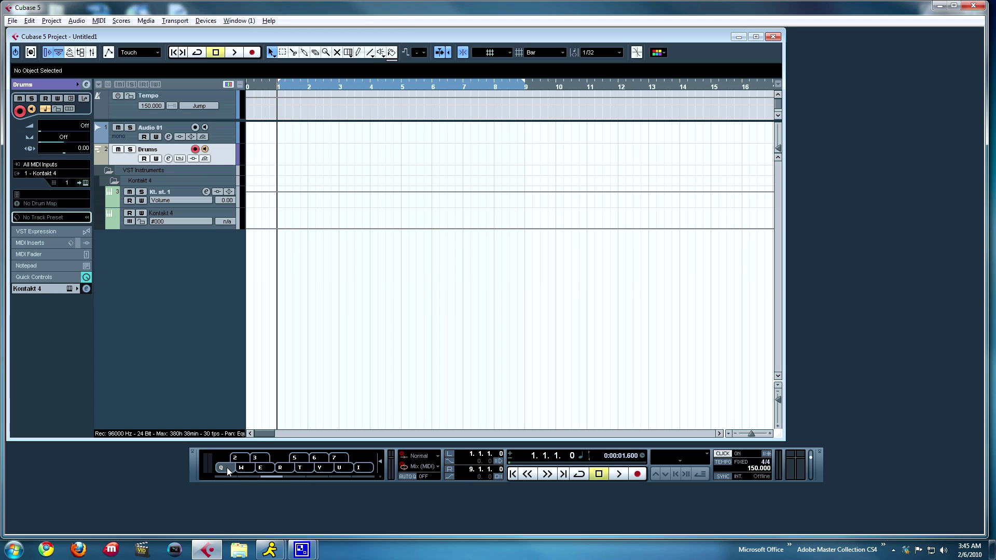
Audition the Kontakt 4 drum sounds on the lowest notes of the virtual keyboard.
{"action": "key", "text": "q"}
{"action": "key", "text": "w"}
{"action": "key", "text": "w"}
{"action": "key", "text": "w"}
{"action": "key", "text": "w"}
{"action": "key", "text": "q"}
{"action": "key", "text": "w"}
{"action": "key", "text": "w"}
{"action": "key", "text": "3"}
{"action": "key", "text": "w"}
{"action": "key", "text": "q"}
{"action": "key", "text": "w"}
Record a drum pattern of C1 and D1 hits on the Drums track with the virtual keyboard, from bar 1 to about bar 11.
{"action": "key", "text": "space"}
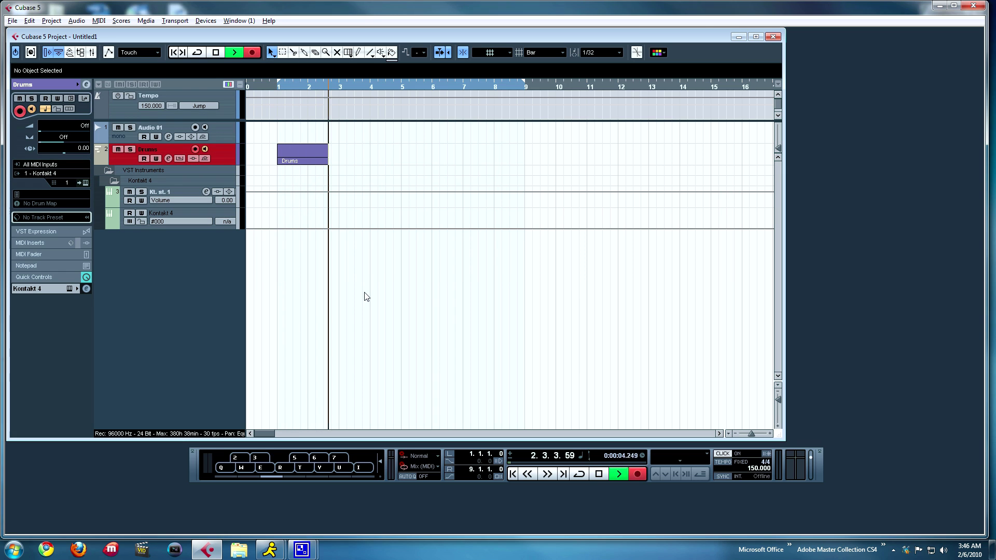
{"action": "key", "text": "w"}
{"action": "key", "text": "w"}
{"action": "key", "text": "w"}
{"action": "key", "text": "w"}
{"action": "key", "text": "w"}
{"action": "key", "text": "w"}
{"action": "key", "text": "w"}
{"action": "key", "text": "w"}
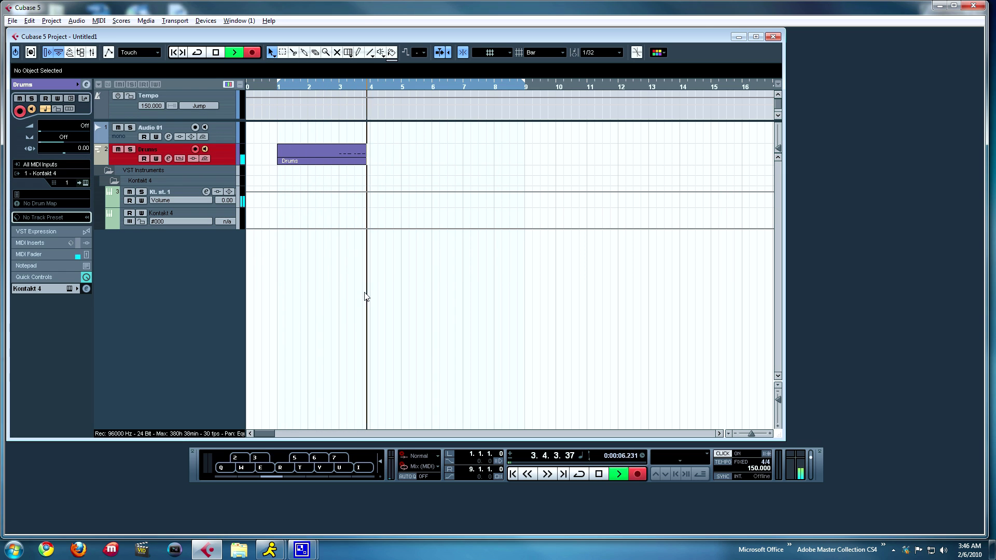
{"action": "key", "text": "w"}
{"action": "key", "text": "q"}
{"action": "key", "text": "w"}
{"action": "key", "text": "q"}
{"action": "key", "text": "w"}
{"action": "key", "text": "q"}
{"action": "key", "text": "w"}
{"action": "key", "text": "q"}
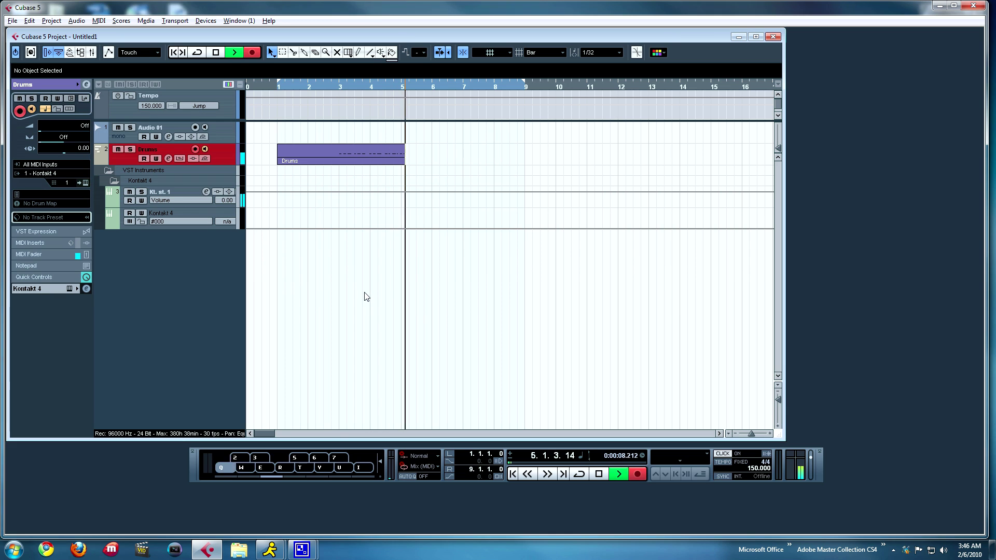
{"action": "key", "text": "q"}
{"action": "key", "text": "w"}
{"action": "key", "text": "q"}
{"action": "key", "text": "w"}
{"action": "key", "text": "w"}
{"action": "key", "text": "q"}
{"action": "key", "text": "q"}
{"action": "key", "text": "w"}
{"action": "key", "text": "q"}
{"action": "key", "text": "w"}
{"action": "key", "text": "w"}
{"action": "key", "text": "q"}
{"action": "key", "text": "w"}
{"action": "key", "text": "q"}
{"action": "key", "text": "q"}
{"action": "key", "text": "w"}
{"action": "key", "text": "q"}
{"action": "key", "text": "space"}
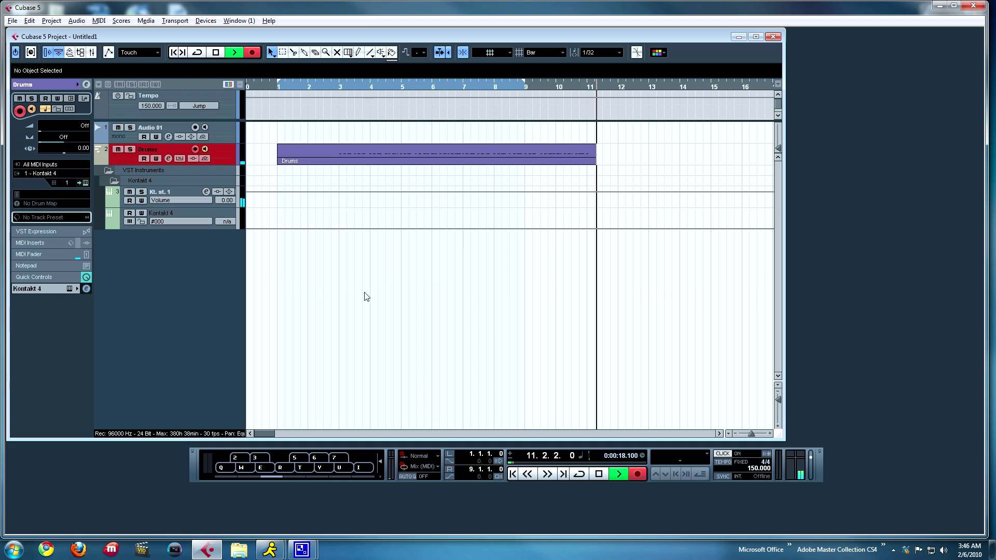
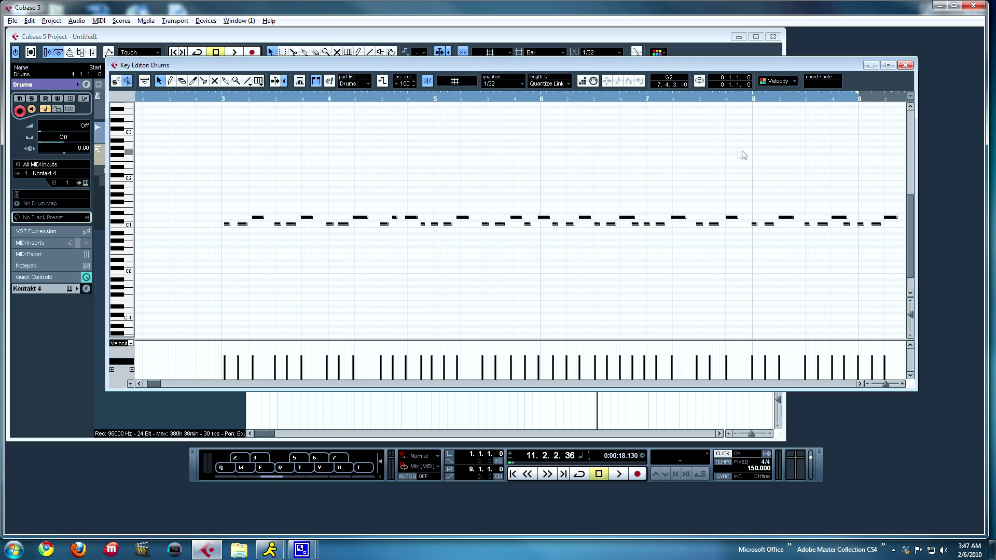
Set the Key Editor's quantize value to 1/16.
{"action": "left_click", "coordinate": [521, 85]}
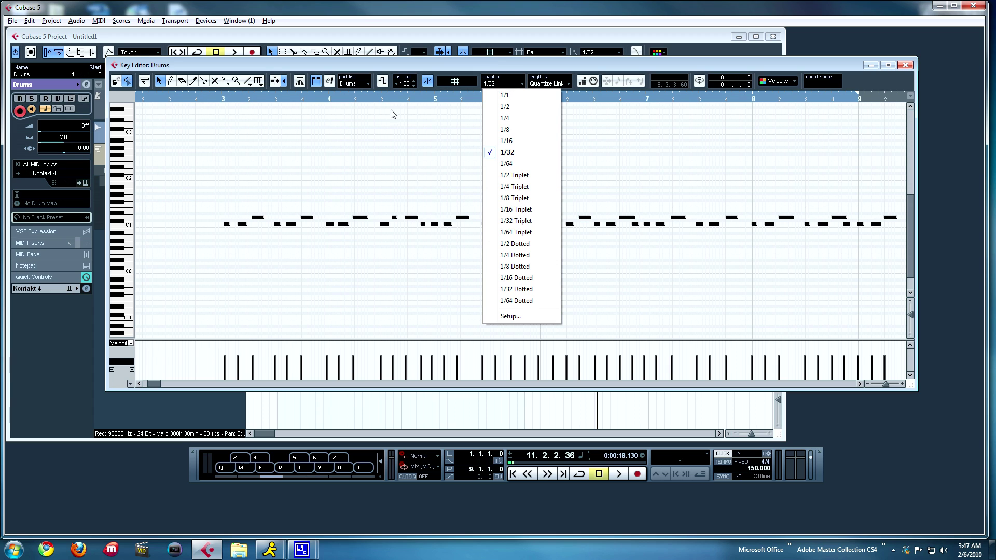
{"action": "left_click", "coordinate": [357, 125]}
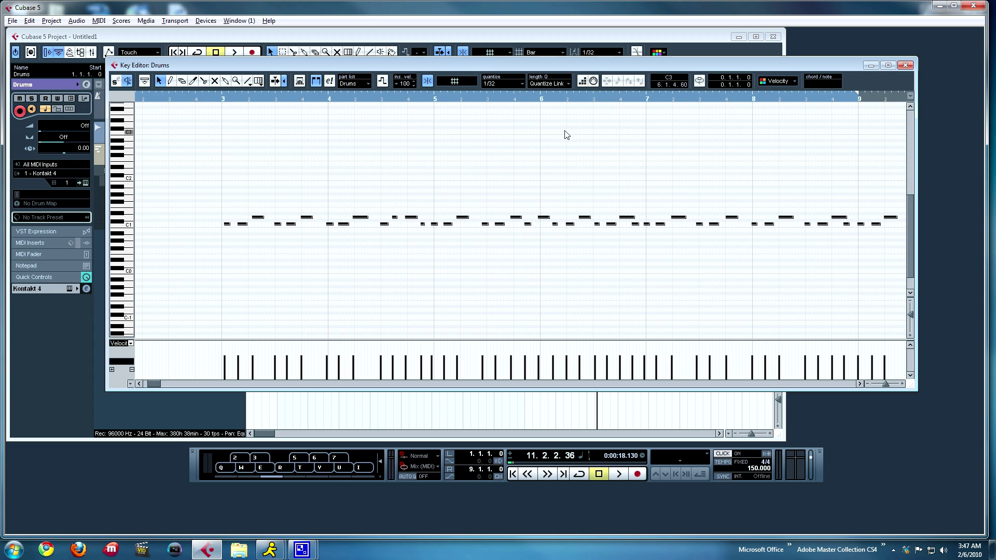
{"action": "left_click", "coordinate": [522, 84]}
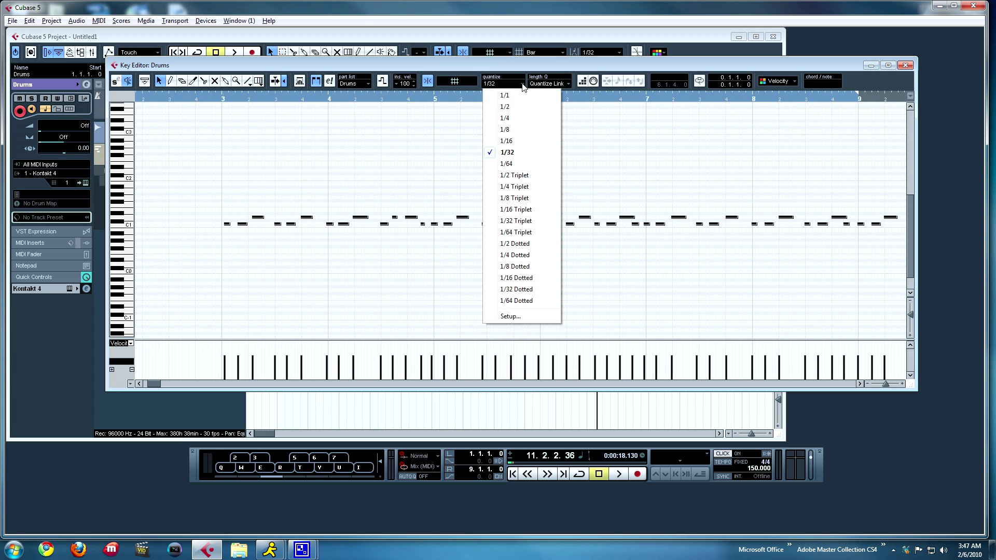
{"action": "left_click", "coordinate": [520, 142]}
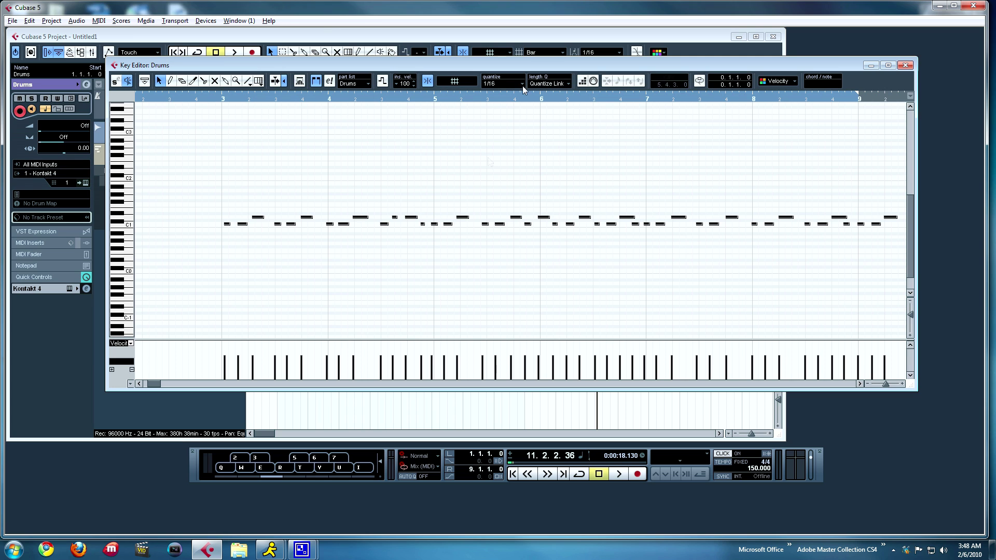
Hide the virtual keyboard and quantize the recorded drum notes.
{"action": "left_click_drag", "start_coordinate": [185, 183], "coordinate": [515, 257]}
{"action": "left_click_drag", "start_coordinate": [170, 385], "coordinate": [155, 386]}
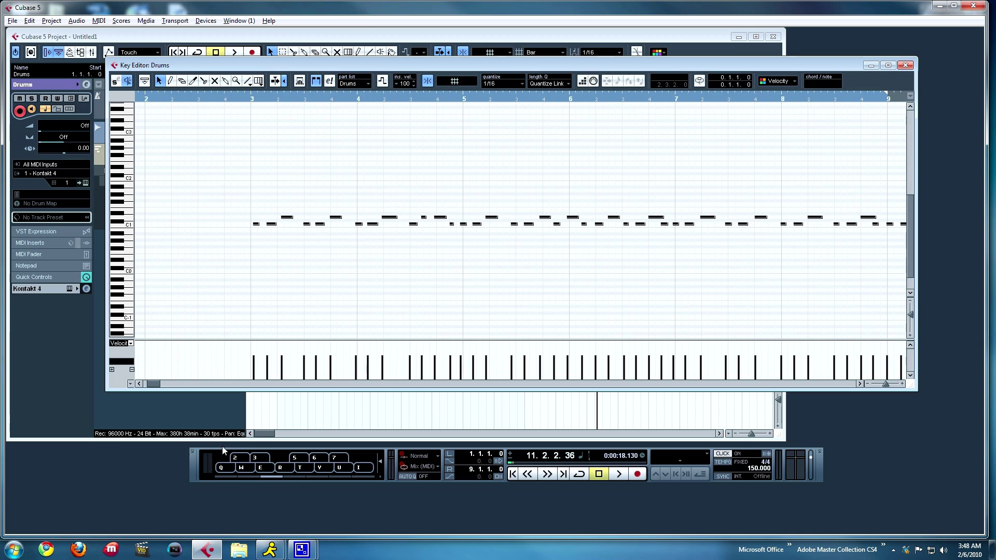
{"action": "key", "text": "alt+k"}
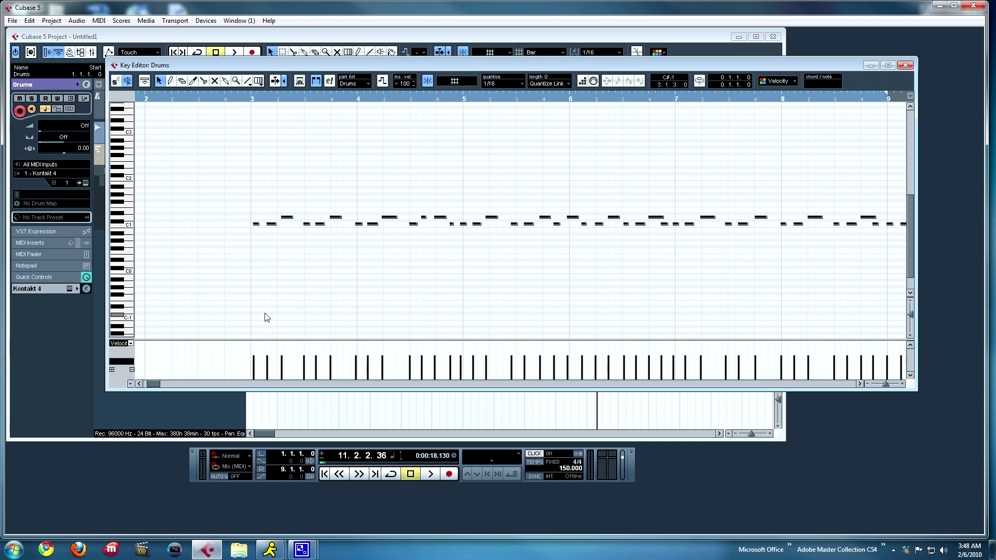
{"action": "key", "text": "q"}
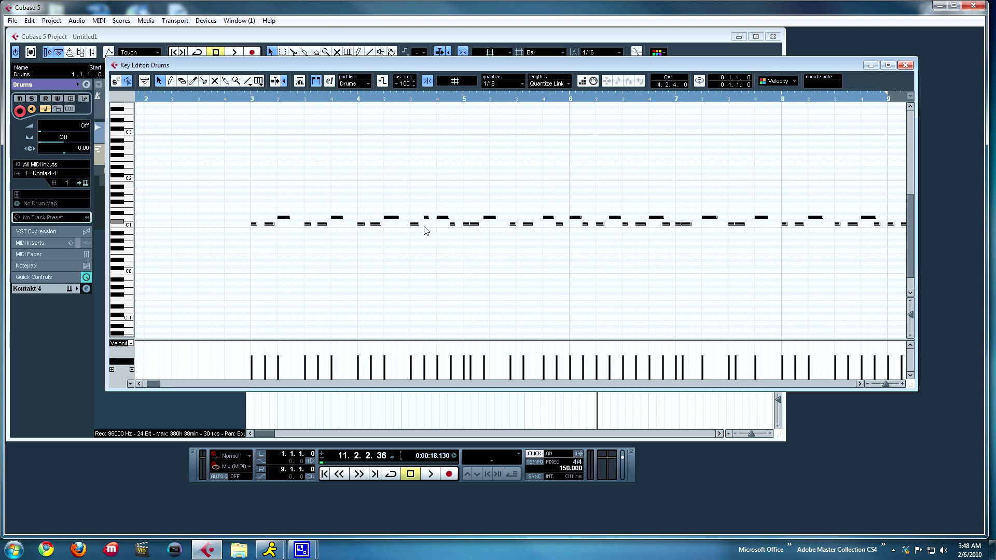
Select all the drum notes, turn off the metronome click and play the quantized pattern from just before bar 3 to its end.
{"action": "key", "text": "ctrl+a"}
{"action": "left_click", "coordinate": [243, 100]}
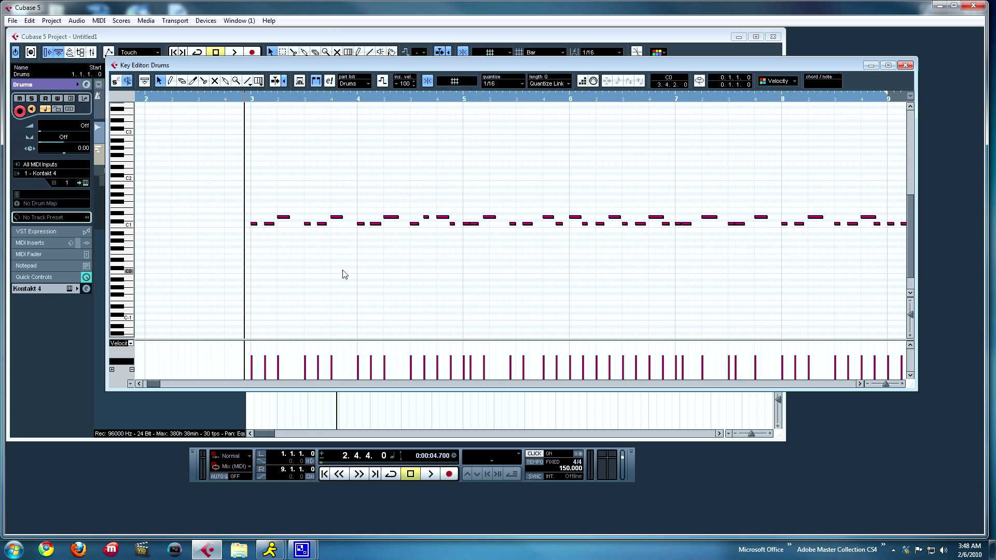
{"action": "key", "text": "space"}
{"action": "key", "text": "c"}
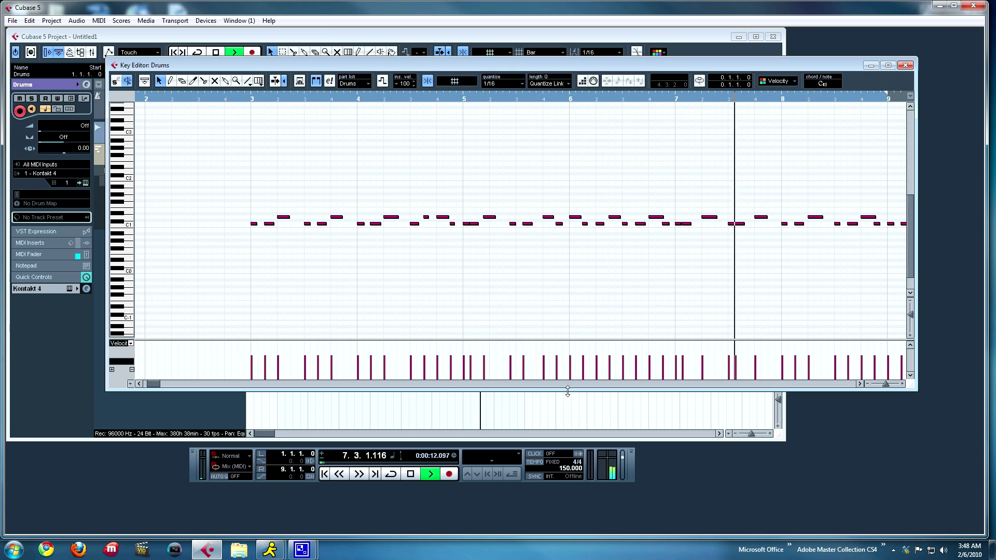
{"action": "left_click_drag", "start_coordinate": [154, 384], "coordinate": [165, 383]}
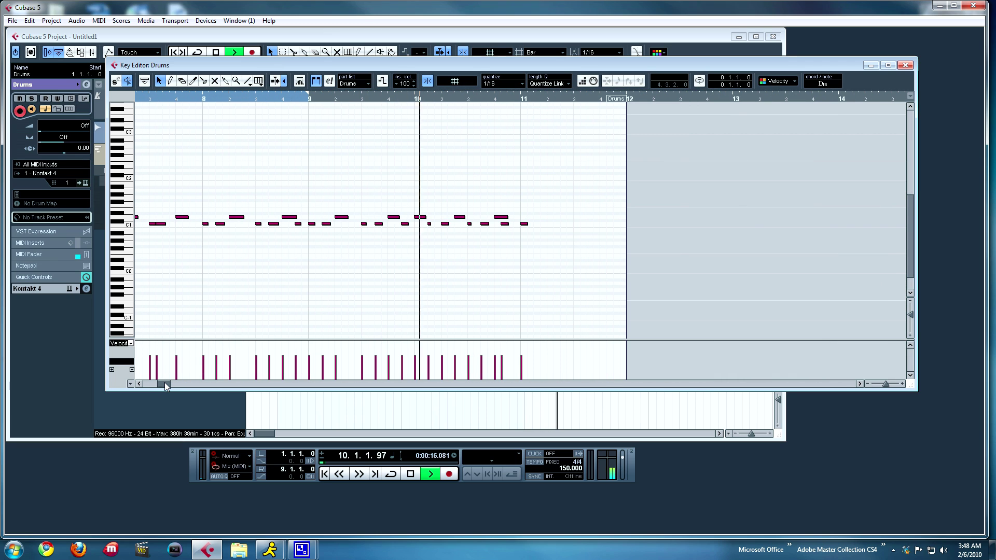
{"action": "key", "text": "space"}
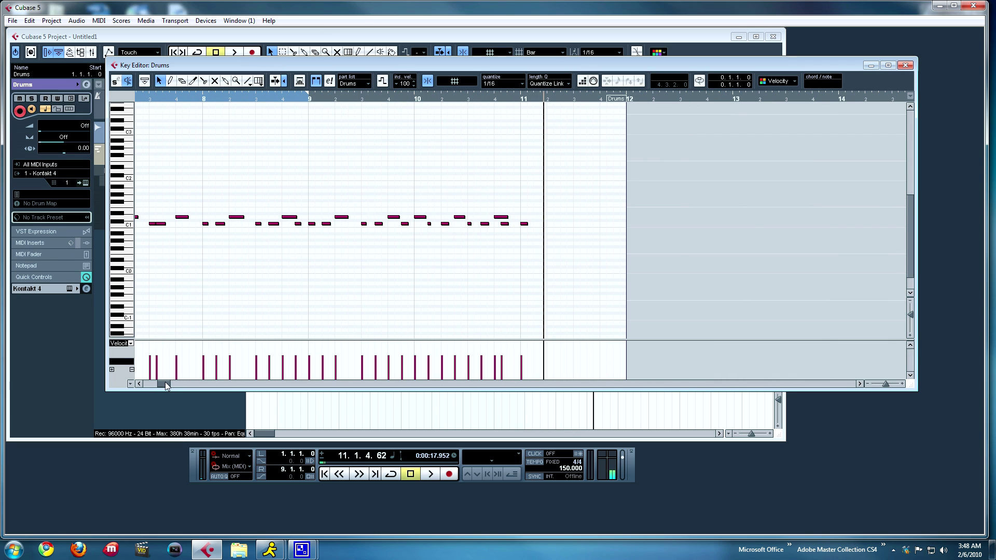
{"action": "left_click_drag", "start_coordinate": [170, 385], "coordinate": [158, 385]}
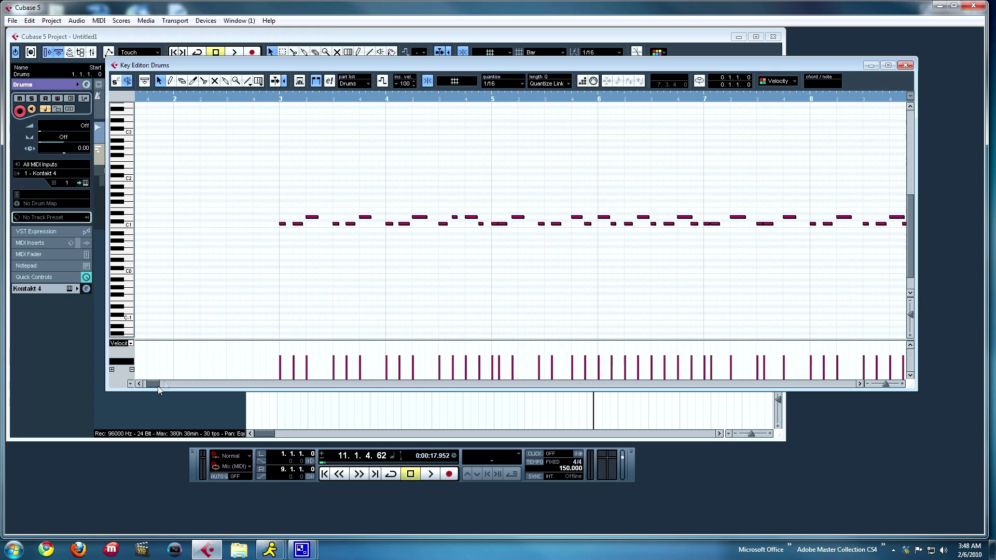
Play the drum pattern from bar 3 and move the second C1 note of bar 5 one sixteenth later.
{"action": "left_click", "coordinate": [276, 98]}
{"action": "key", "text": "space"}
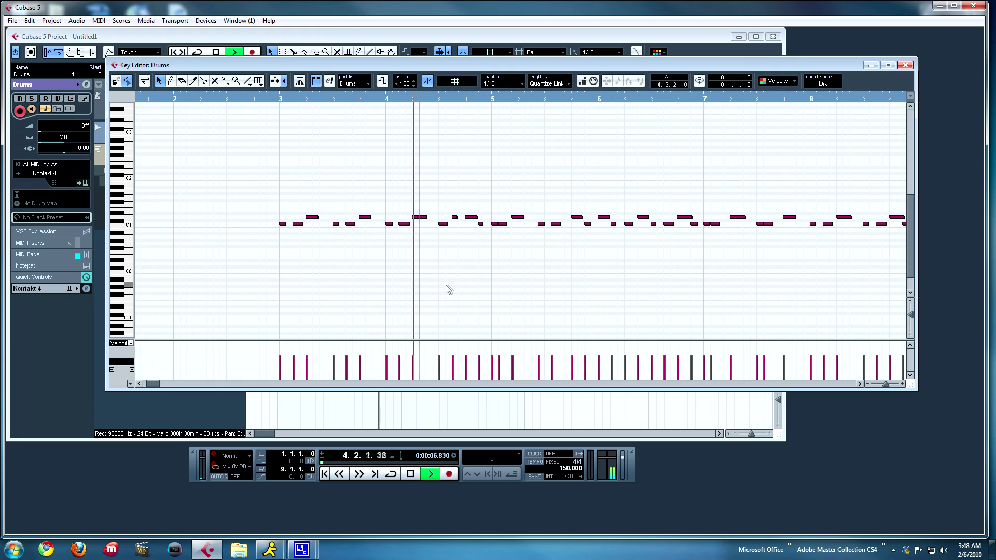
{"action": "key", "text": "space"}
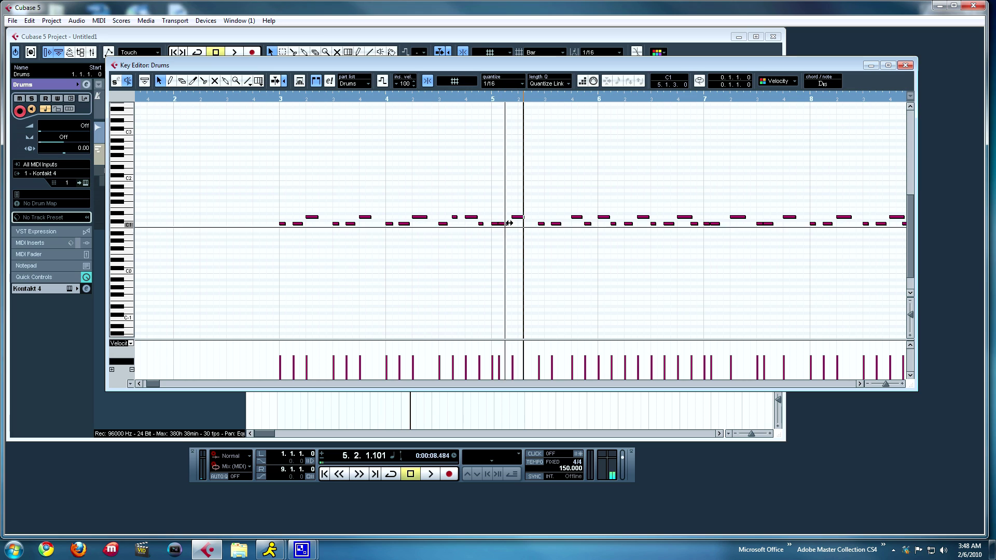
{"action": "left_click_drag", "start_coordinate": [504, 227], "coordinate": [512, 227]}
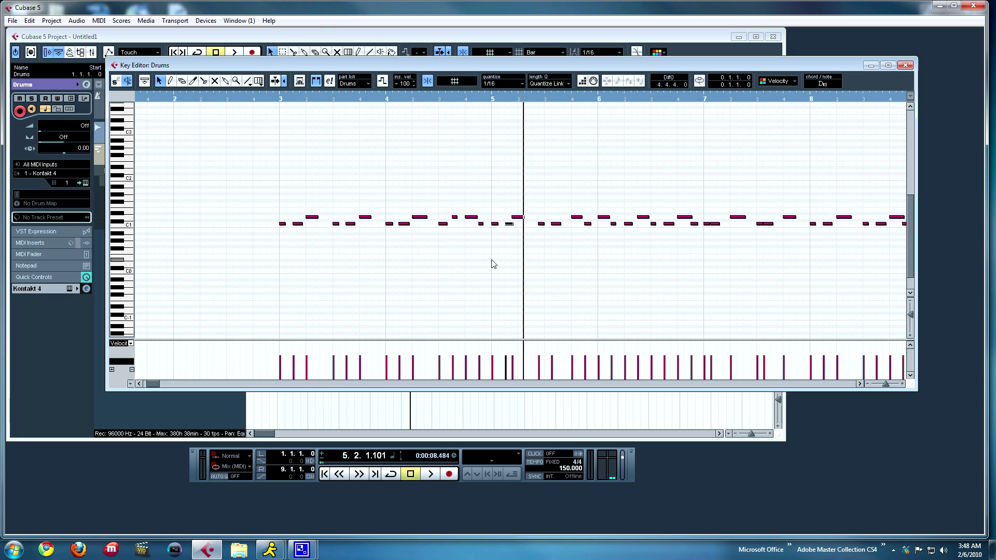
Replay from the middle of bar 4 and move the first D1 note of bar 5 one sixteenth later, onto beat 2.
{"action": "left_click", "coordinate": [437, 97]}
{"action": "key", "text": "space"}
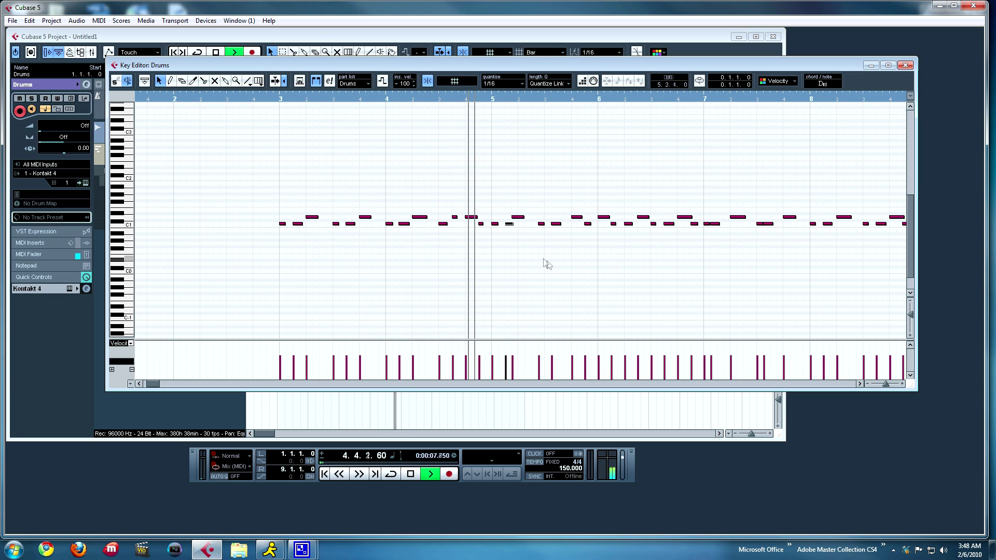
{"action": "key", "text": "space"}
{"action": "left_click_drag", "start_coordinate": [509, 224], "coordinate": [522, 217]}
Try the second C1 note of bar 5 one sixteenth earlier, comparing by playback from bar 4, and restore its position.
{"action": "left_click", "coordinate": [437, 98]}
{"action": "key", "text": "space"}
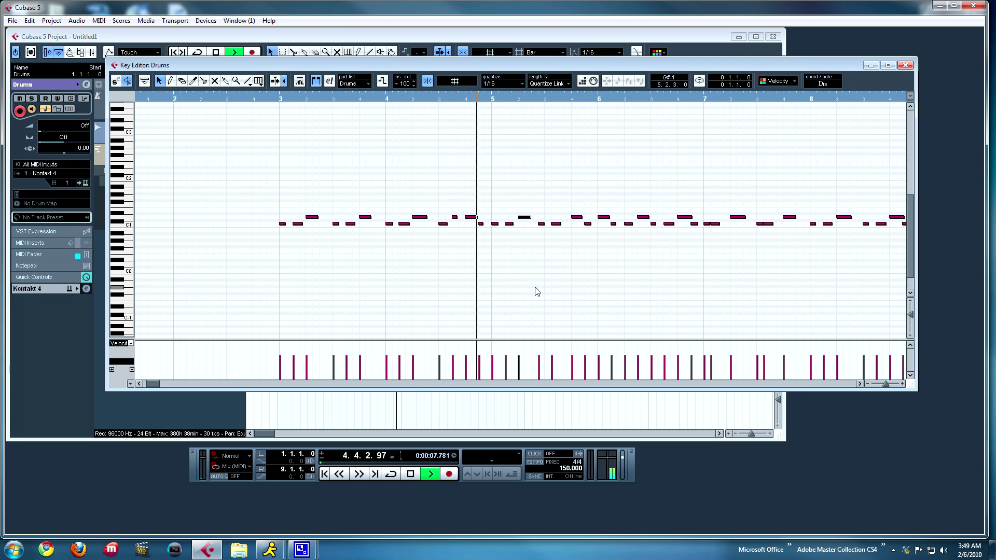
{"action": "key", "text": "space"}
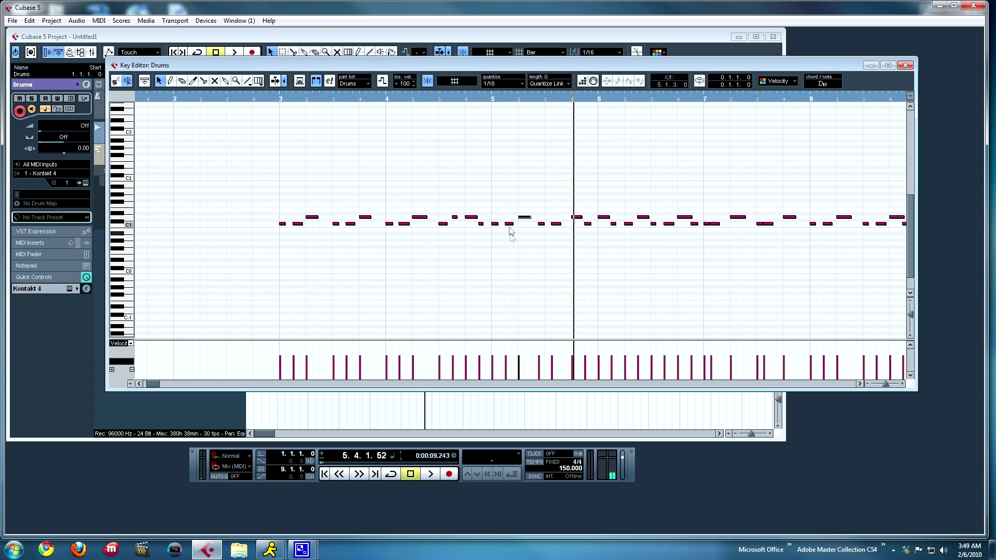
{"action": "left_click_drag", "start_coordinate": [502, 224], "coordinate": [497, 226]}
{"action": "left_click", "coordinate": [444, 98]}
{"action": "key", "text": "space"}
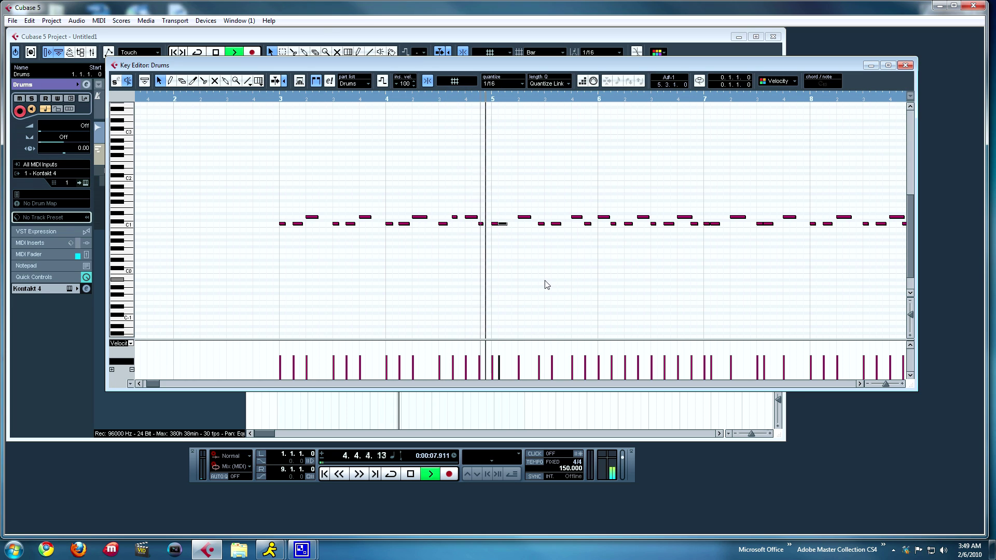
{"action": "key", "text": "space"}
{"action": "left_click_drag", "start_coordinate": [502, 226], "coordinate": [512, 231]}
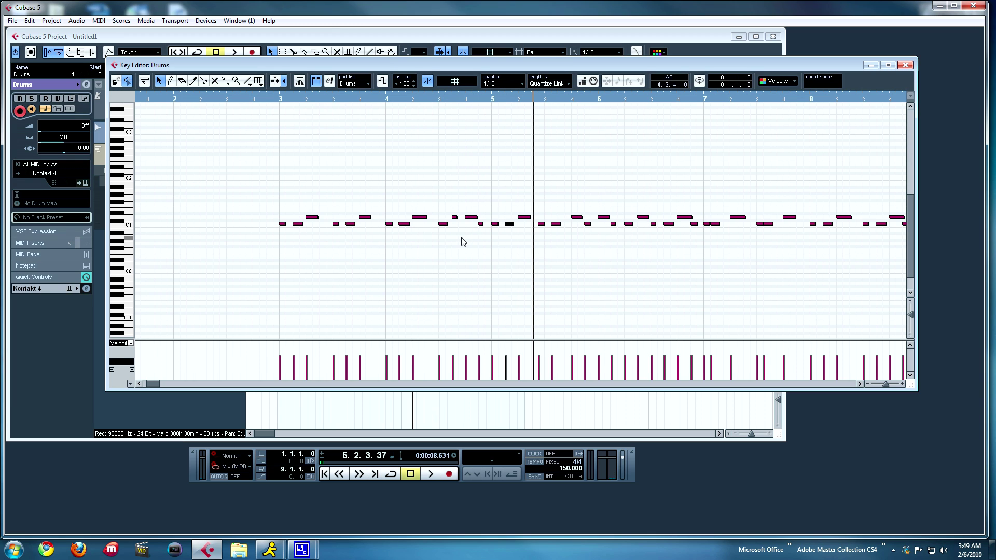
Replay from bar 4 and shift the two C1 notes around beat 3 of bar 5 one sixteenth later.
{"action": "left_click", "coordinate": [413, 97]}
{"action": "key", "text": "space"}
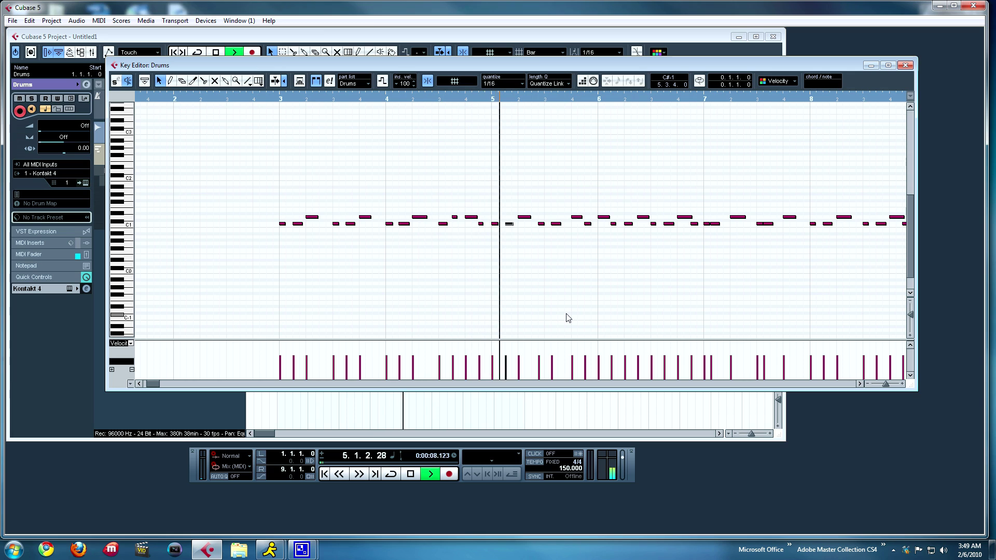
{"action": "key", "text": "space"}
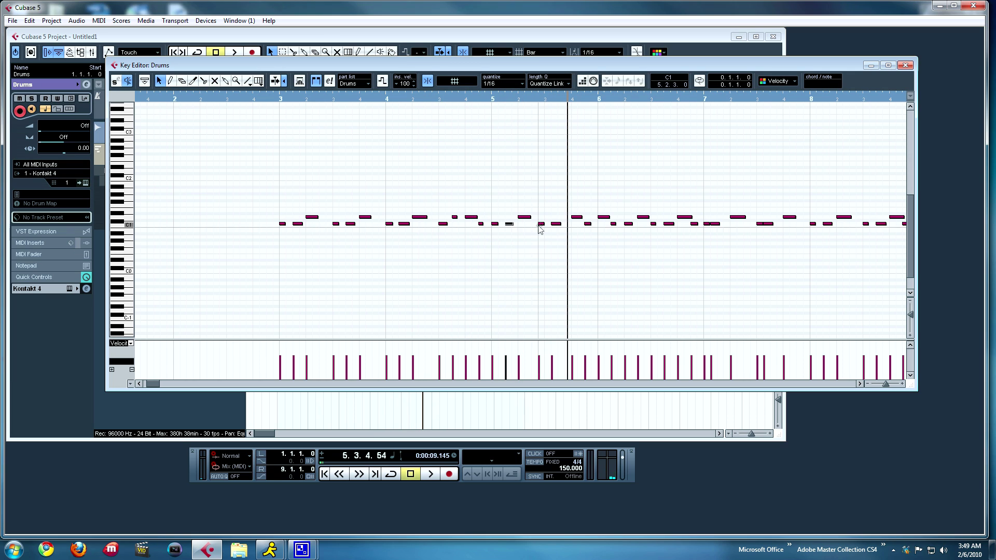
{"action": "left_click_drag", "start_coordinate": [540, 225], "coordinate": [570, 226]}
Play on from bar 5 and move the second C1 note of bar 7 one sixteenth later.
{"action": "left_click", "coordinate": [495, 98]}
{"action": "key", "text": "space"}
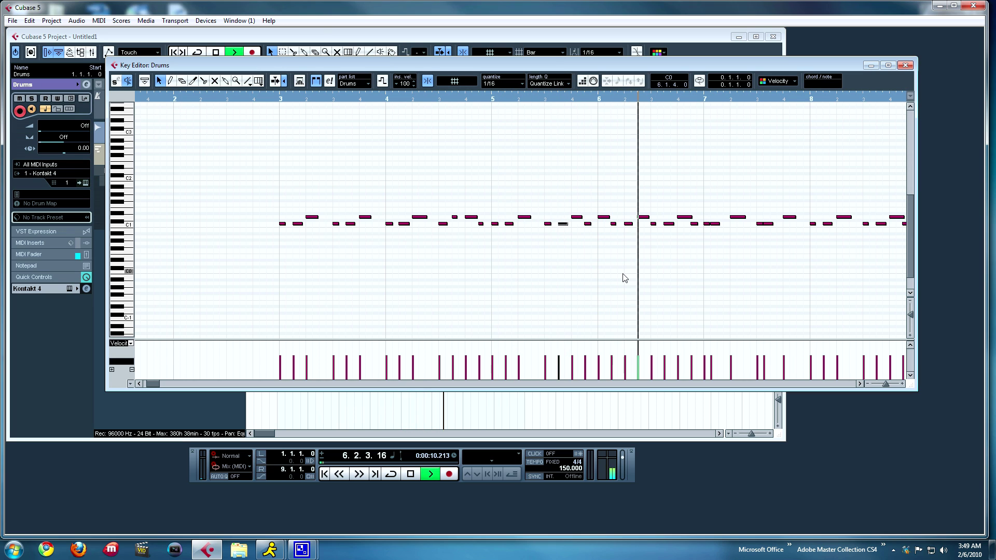
{"action": "key", "text": "space"}
{"action": "left_click_drag", "start_coordinate": [707, 227], "coordinate": [723, 232]}
Replay from the middle of bar 6 and move the C1 note just after beat 3 of bar 7 one sixteenth later.
{"action": "left_click", "coordinate": [649, 101]}
{"action": "key", "text": "space"}
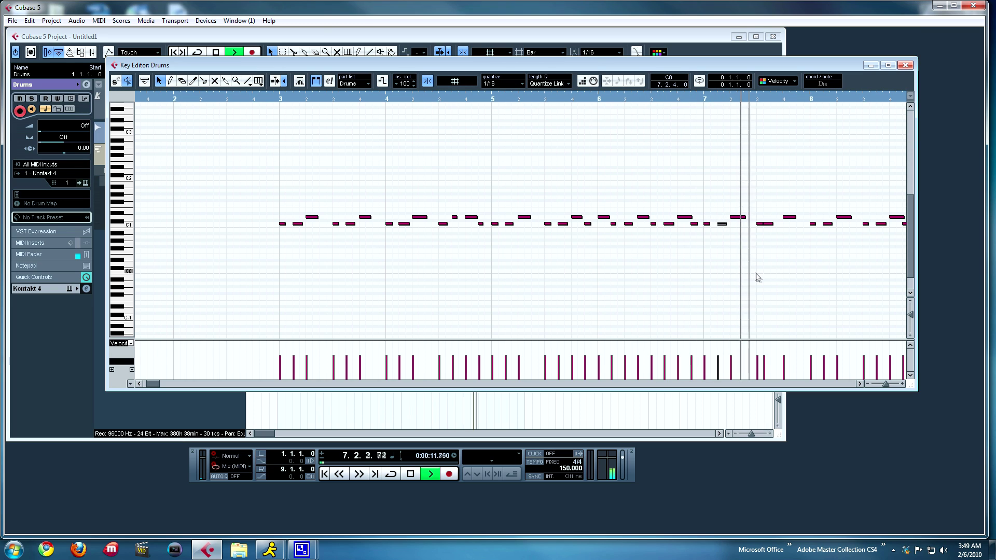
{"action": "key", "text": "space"}
{"action": "left_click_drag", "start_coordinate": [770, 227], "coordinate": [778, 226]}
Play the rest of the pattern from bar 7 and move the last C1 note before bar 11 one sixteenth later.
{"action": "left_click", "coordinate": [737, 101]}
{"action": "key", "text": "space"}
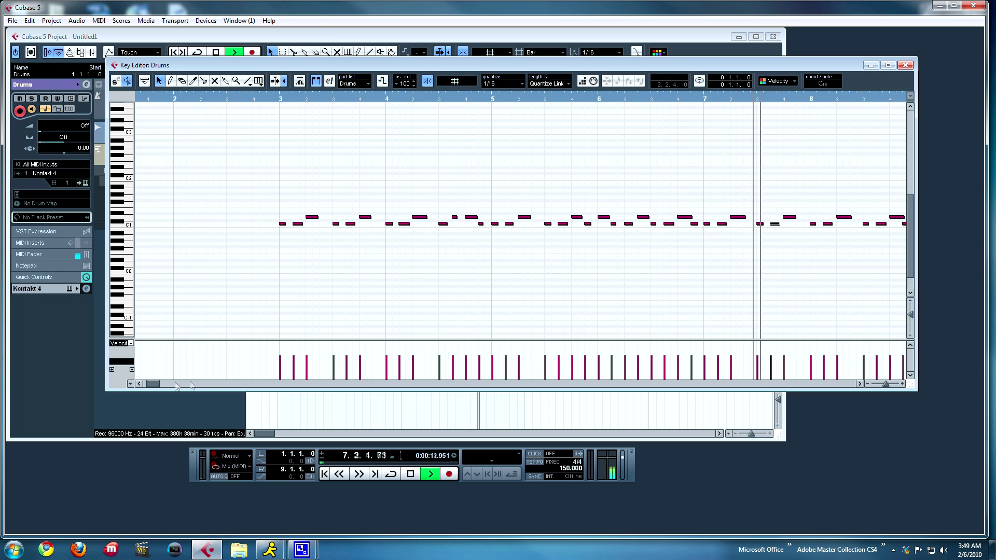
{"action": "left_click_drag", "start_coordinate": [154, 383], "coordinate": [163, 384]}
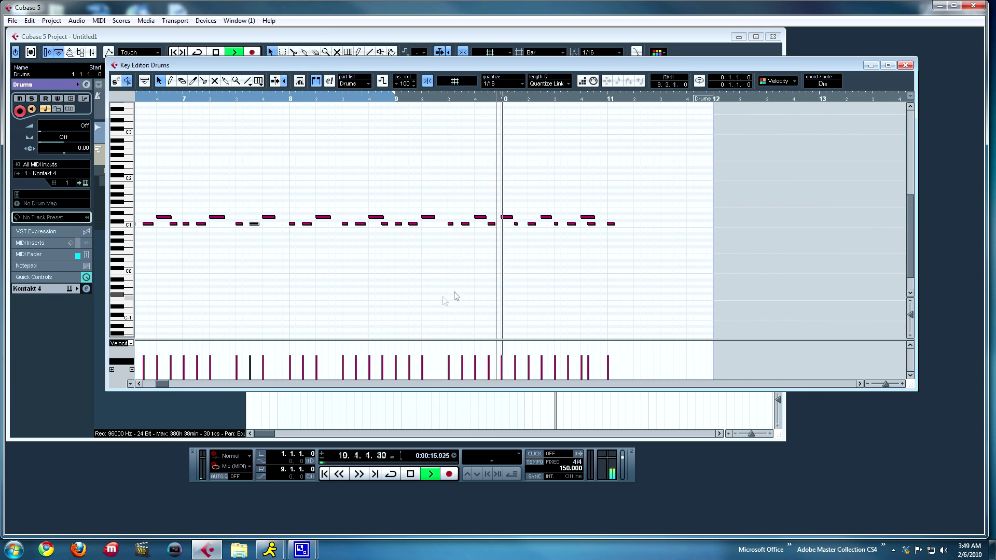
{"action": "key", "text": "space"}
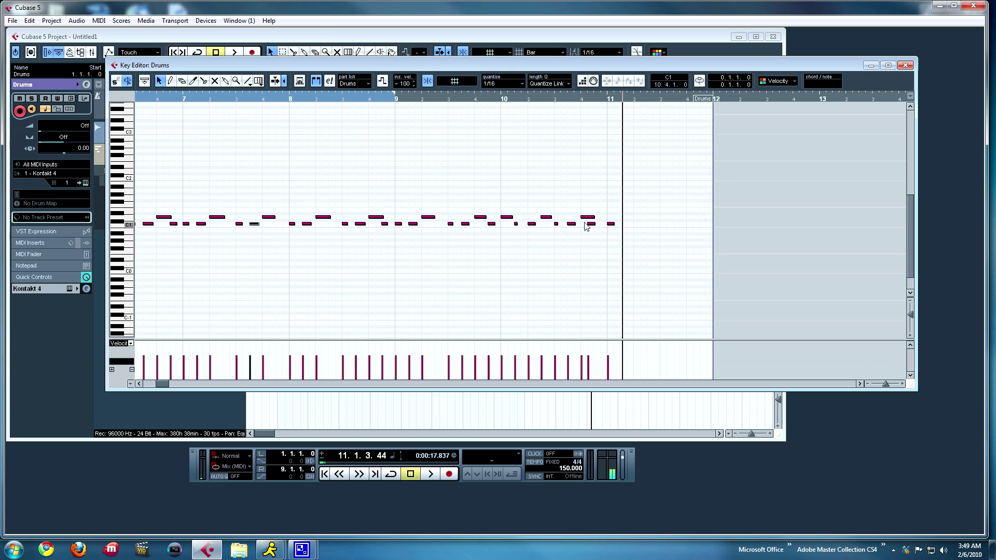
{"action": "left_click_drag", "start_coordinate": [592, 223], "coordinate": [599, 224]}
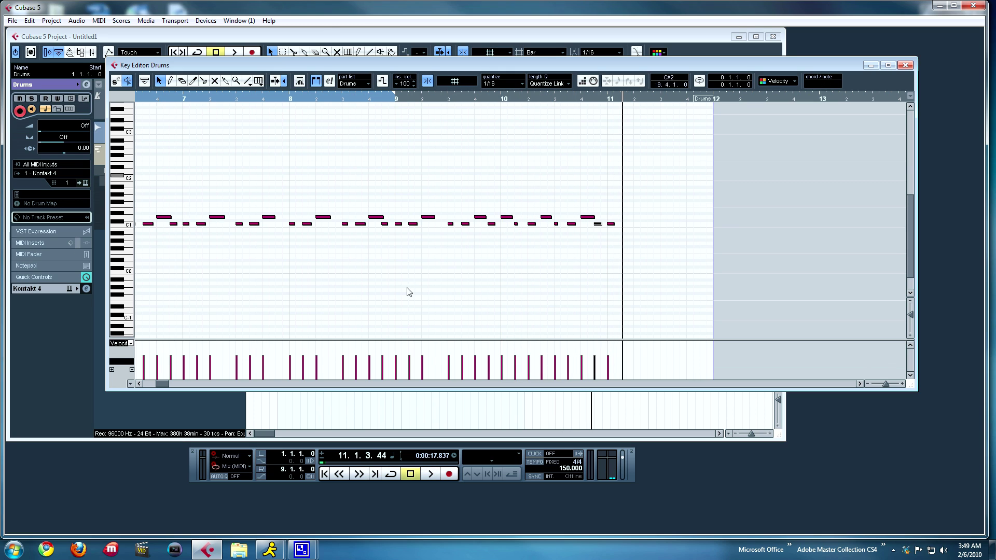
Raise the velocities of all the drum notes to maximum with the Draw tool.
{"action": "left_click_drag", "start_coordinate": [163, 383], "coordinate": [157, 387]}
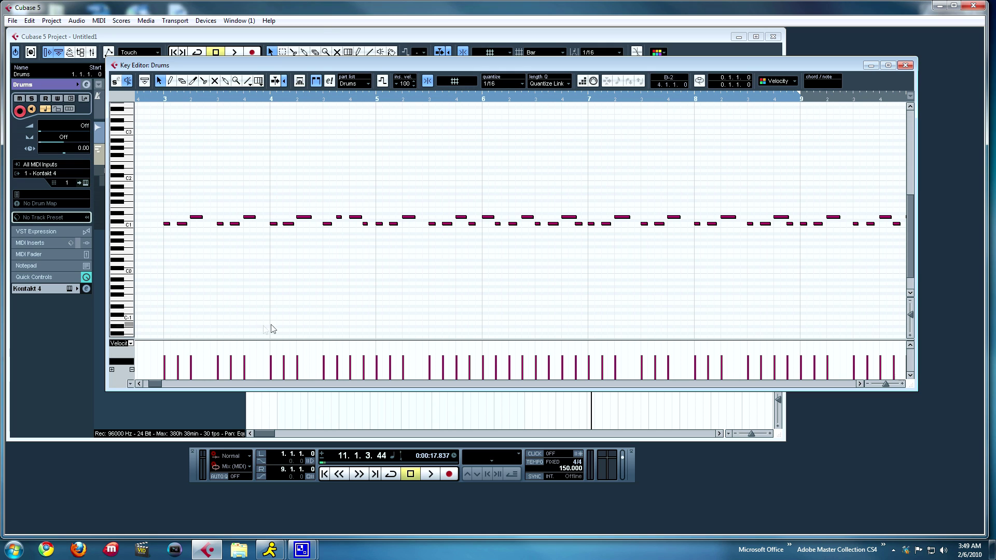
{"action": "left_click", "coordinate": [171, 82]}
{"action": "mouse_move", "coordinate": [166, 337]}
{"action": "left_mouse_down"}
{"action": "mouse_move", "coordinate": [455, 311]}
{"action": "mouse_move", "coordinate": [474, 326]}
{"action": "mouse_move", "coordinate": [471, 374]}
{"action": "mouse_move", "coordinate": [471, 335]}
{"action": "mouse_move", "coordinate": [601, 309]}
{"action": "mouse_move", "coordinate": [903, 303]}
{"action": "left_mouse_up"}
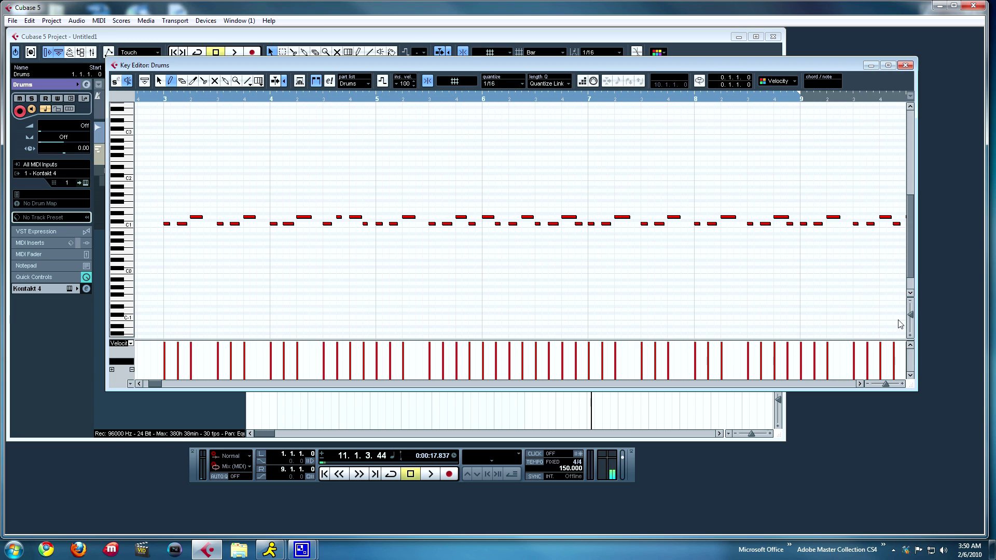
{"action": "left_click_drag", "start_coordinate": [155, 382], "coordinate": [164, 383]}
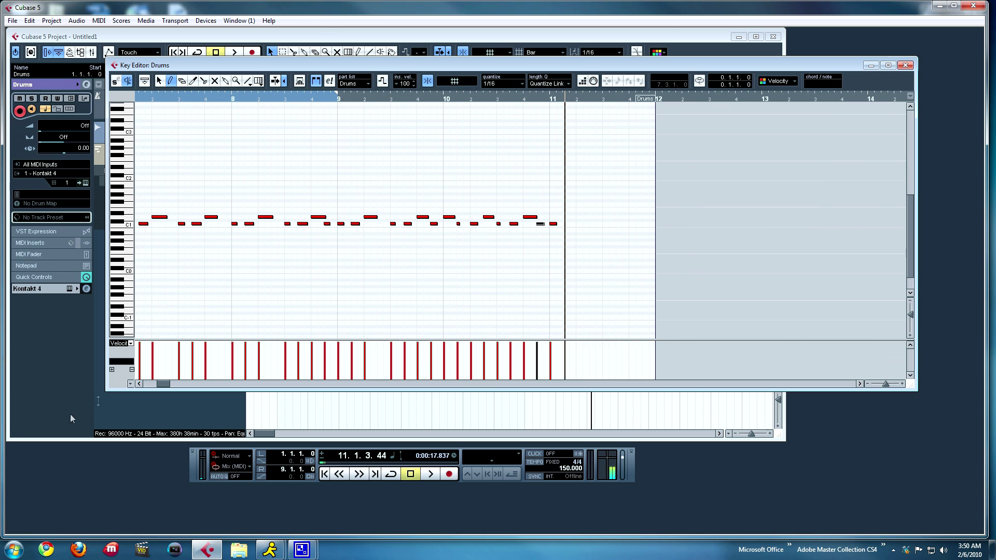
Play the drum pattern from bar 3 into bar 7 to hear the new velocities.
{"action": "left_click_drag", "start_coordinate": [159, 387], "coordinate": [149, 386]}
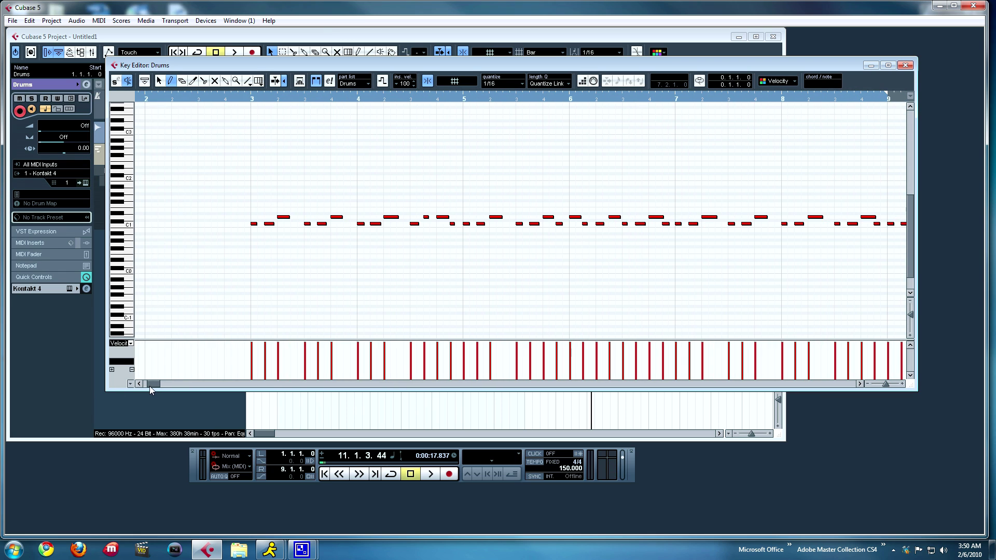
{"action": "left_click", "coordinate": [248, 100]}
{"action": "key", "text": "space"}
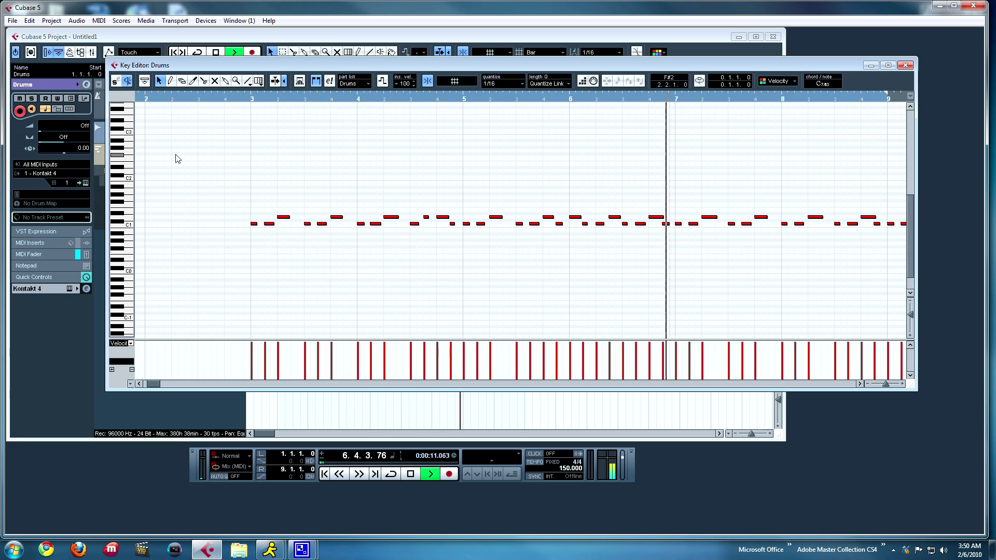
{"action": "key", "text": "space"}
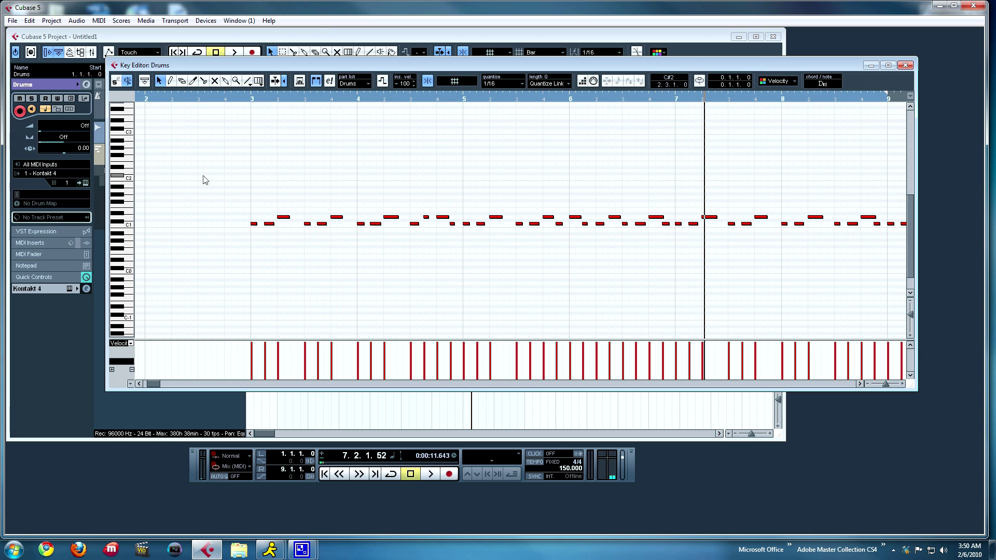
Draw E2 notes on every beat from the start of bar 3 to the first beat of bar 6.
{"action": "left_click", "coordinate": [169, 81]}
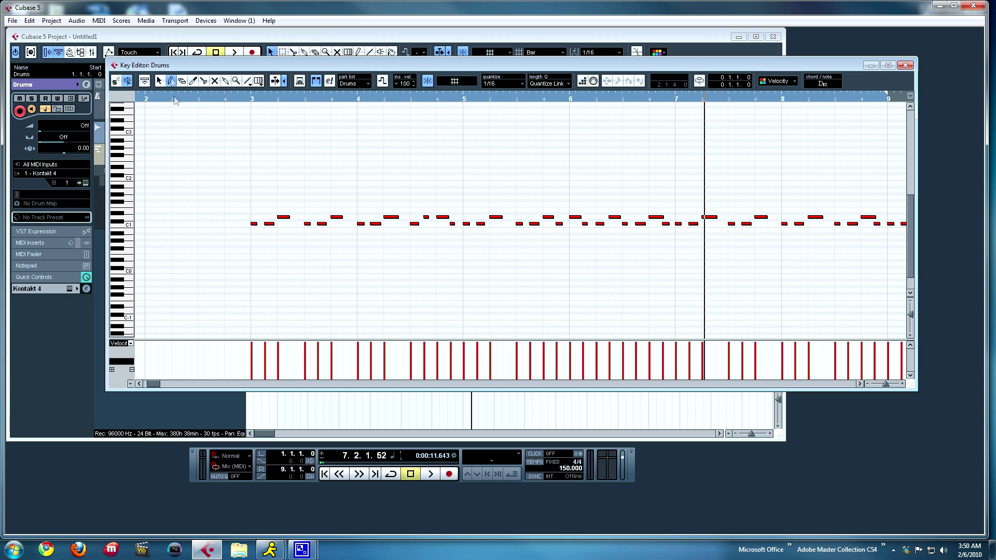
{"action": "left_click", "coordinate": [130, 196]}
{"action": "left_click", "coordinate": [254, 164]}
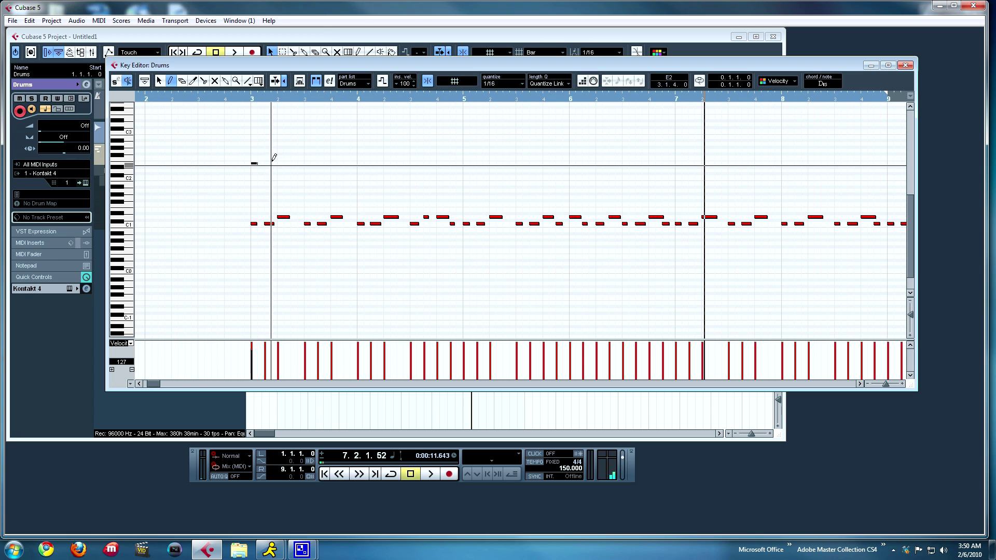
{"action": "left_click", "coordinate": [306, 163]}
{"action": "left_click", "coordinate": [332, 163]}
{"action": "left_click", "coordinate": [359, 163]}
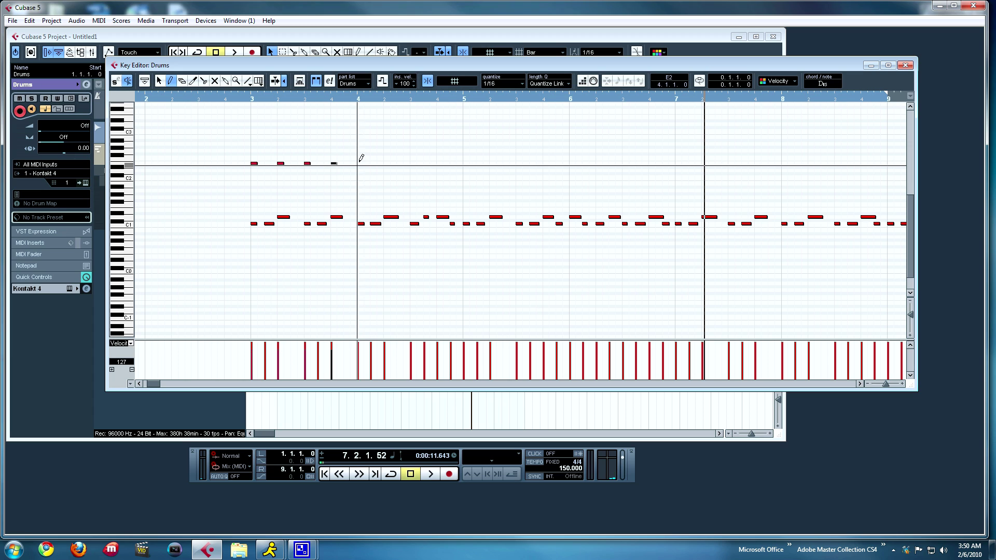
{"action": "left_click", "coordinate": [385, 163]}
{"action": "left_click", "coordinate": [412, 163]}
{"action": "left_click", "coordinate": [438, 163]}
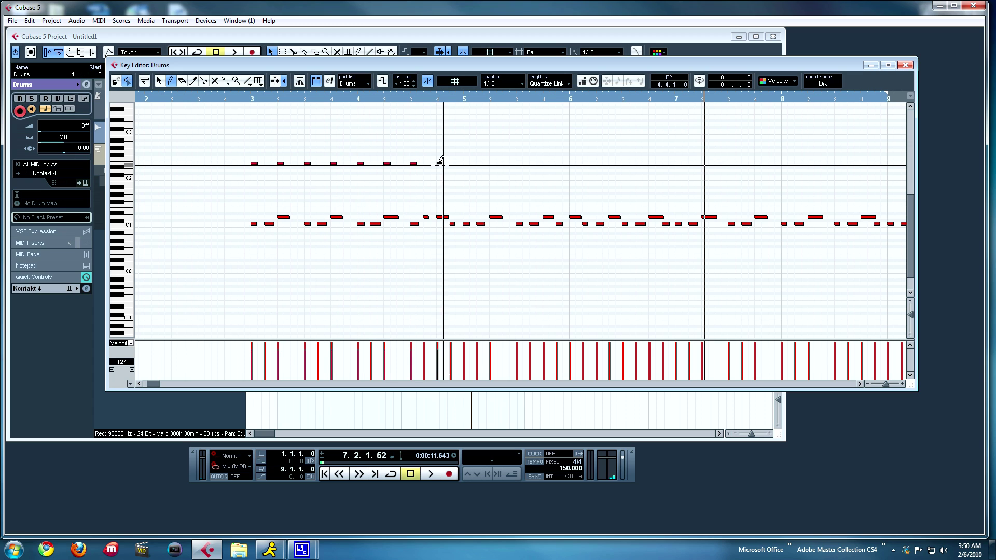
{"action": "left_click", "coordinate": [465, 164]}
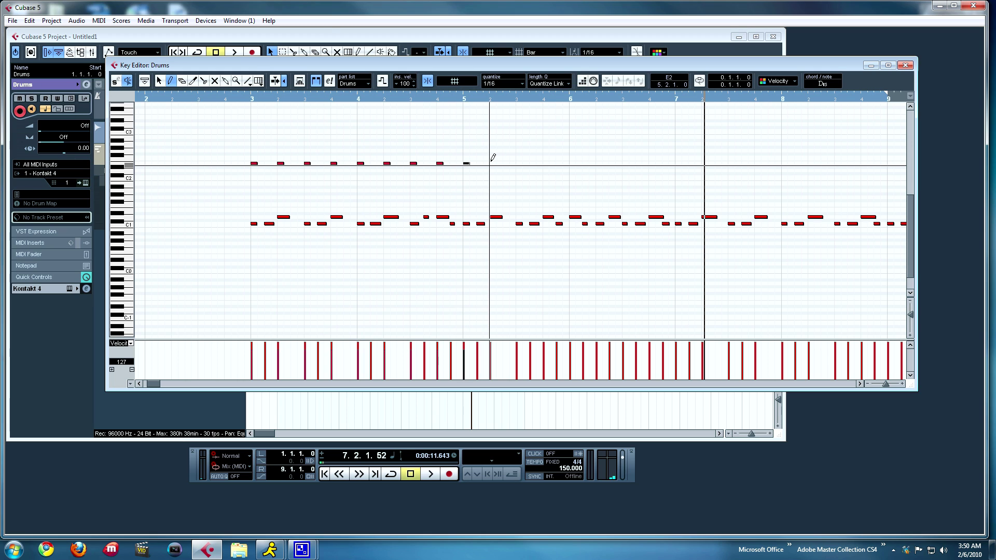
{"action": "left_click", "coordinate": [517, 163]}
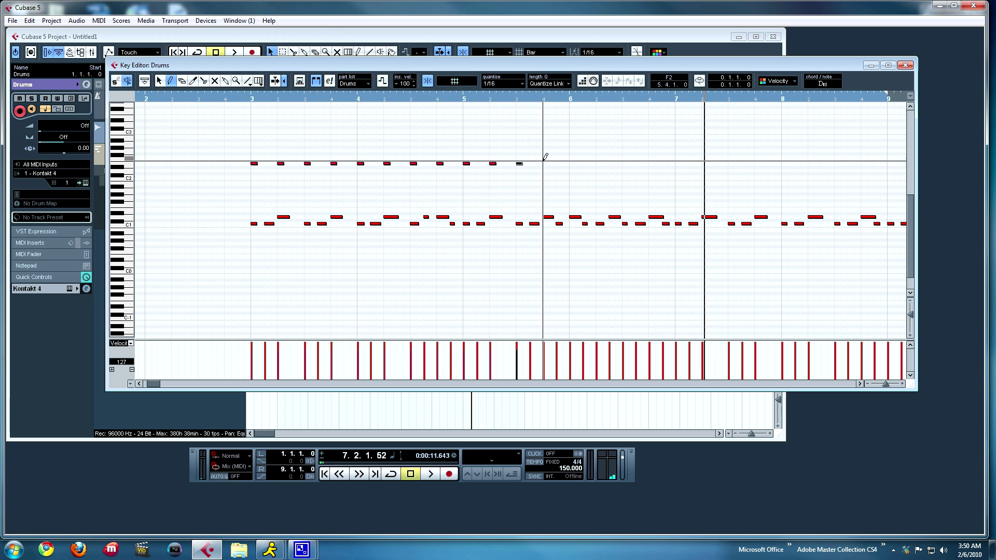
{"action": "left_click", "coordinate": [543, 163]}
{"action": "left_click", "coordinate": [572, 163]}
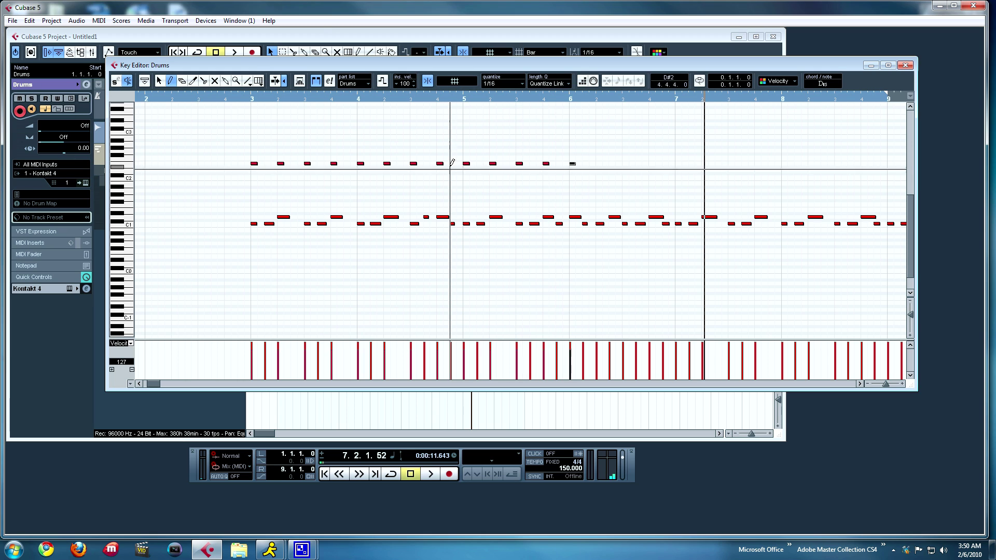
Play from just before bar 3 into bar 6 to hear the drum pattern with the E2 notes.
{"action": "left_click_drag", "start_coordinate": [218, 97], "coordinate": [212, 98]}
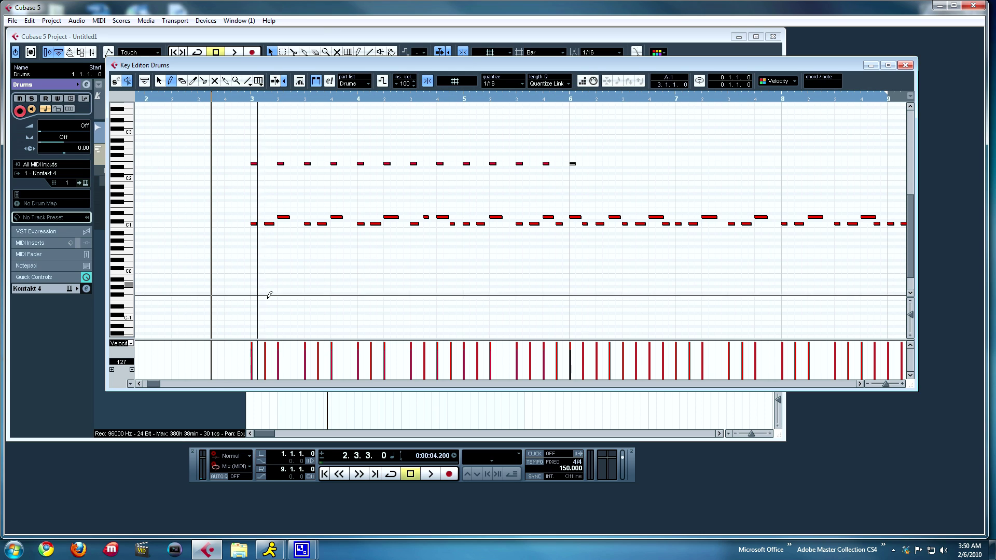
{"action": "key", "text": "space"}
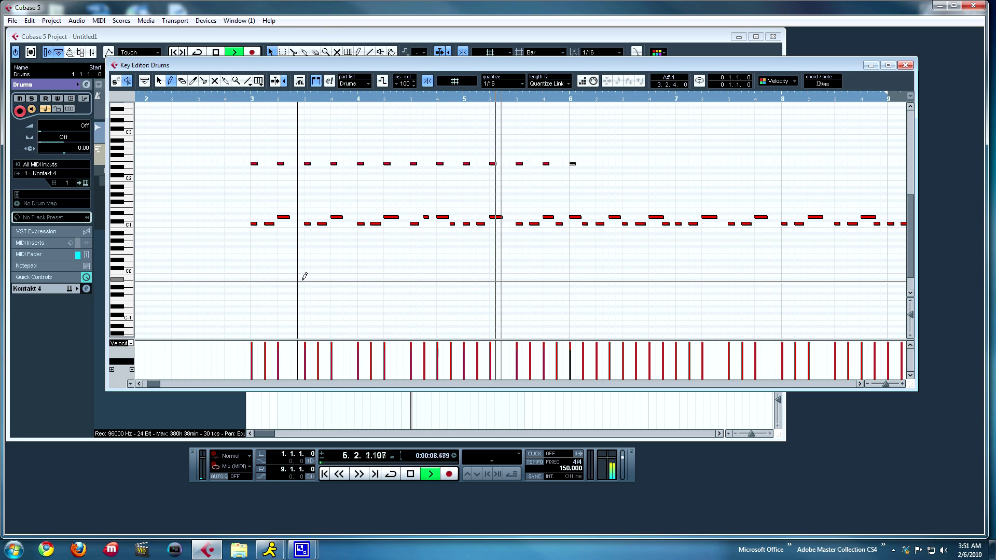
{"action": "key", "text": "space"}
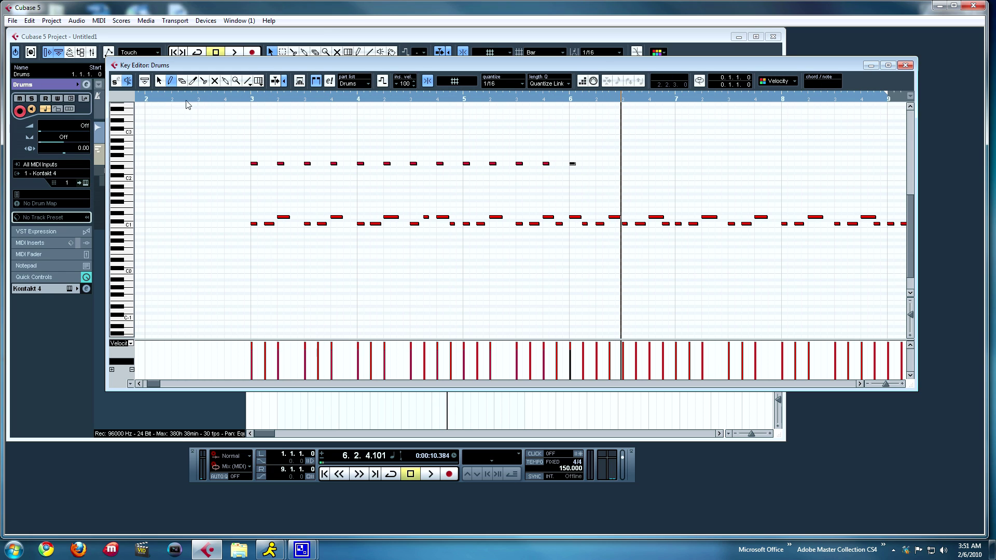
Delete the E2 note at bar 6 and copy the E2 notes of bars 3 to 5 so the copy starts at bar 6.
{"action": "left_click", "coordinate": [572, 163]}
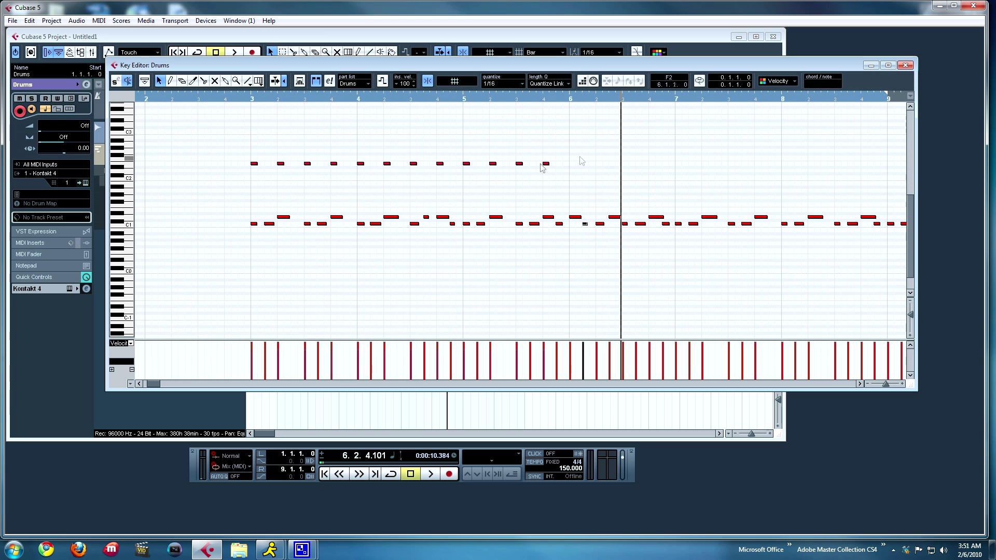
{"action": "left_click_drag", "start_coordinate": [234, 134], "coordinate": [560, 180]}
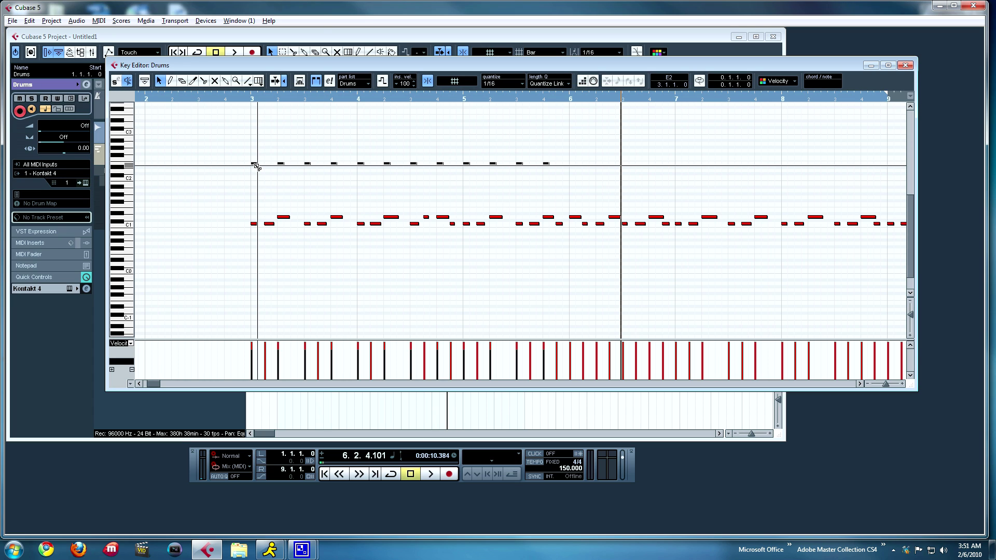
{"action": "left_click_drag", "start_coordinate": [255, 165], "coordinate": [575, 166]}
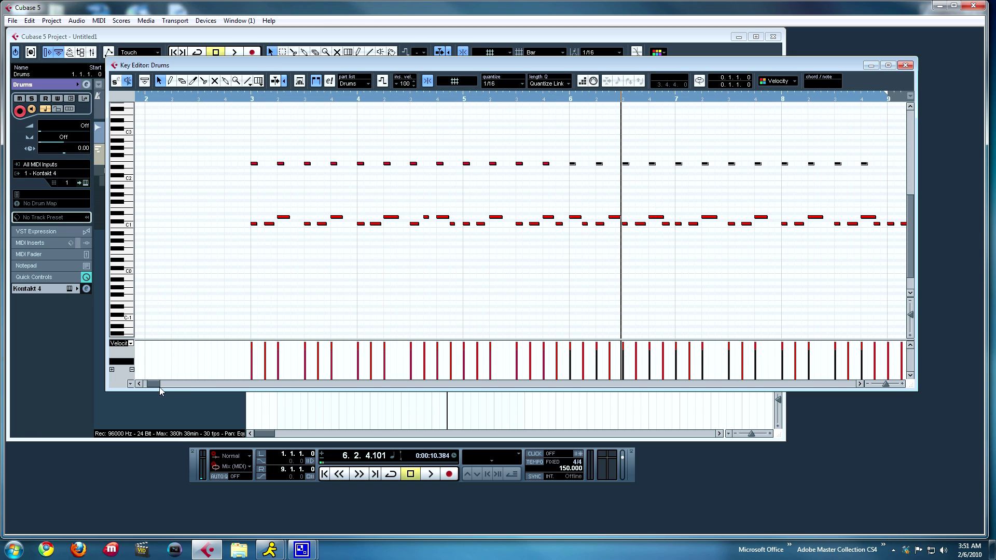
Select all the E2 notes from bar 3 to bar 8 and transpose them down to G1.
{"action": "left_click_drag", "start_coordinate": [157, 385], "coordinate": [162, 386]}
{"action": "left_click_drag", "start_coordinate": [622, 183], "coordinate": [441, 163]}
{"action": "mouse_move", "coordinate": [149, 384]}
{"action": "left_mouse_down"}
{"action": "mouse_move", "coordinate": [164, 385]}
{"action": "mouse_move", "coordinate": [154, 385]}
{"action": "left_mouse_up"}
{"action": "left_click", "coordinate": [386, 274]}
{"action": "left_click_drag", "start_coordinate": [216, 156], "coordinate": [877, 182]}
{"action": "left_click_drag", "start_coordinate": [227, 166], "coordinate": [227, 199]}
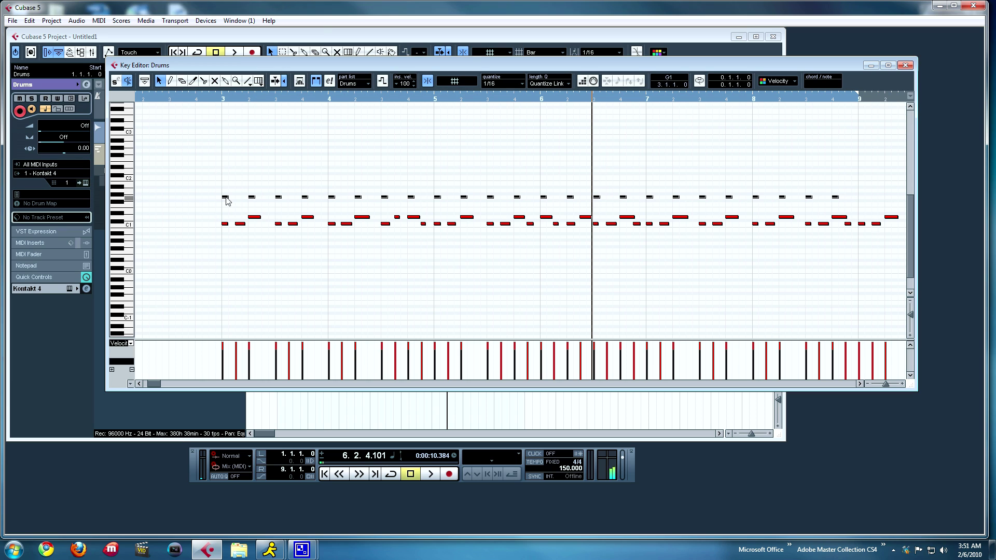
Play from just before bar 3 into bar 5 to hear the pattern with the G1 notes.
{"action": "left_click", "coordinate": [211, 97]}
{"action": "key", "text": "space"}
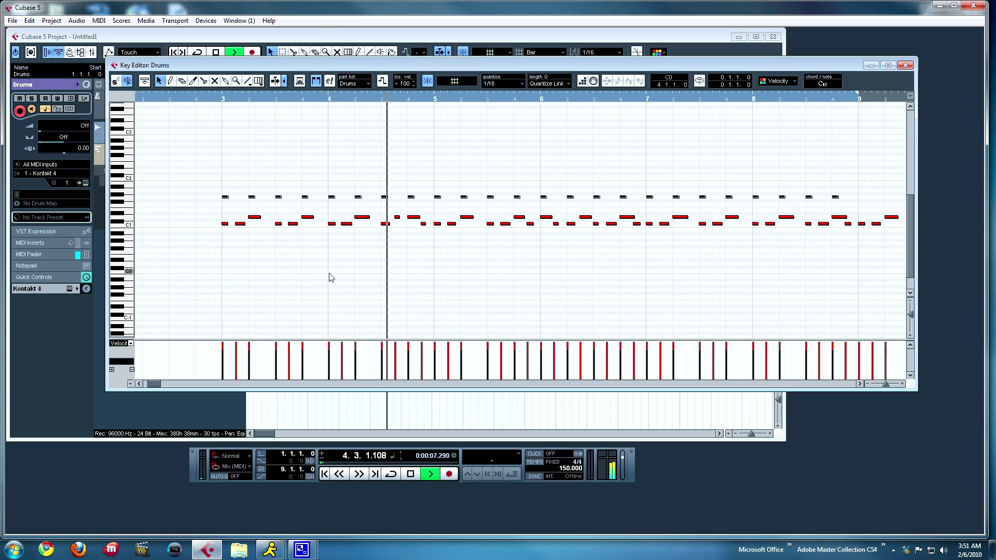
{"action": "key", "text": "space"}
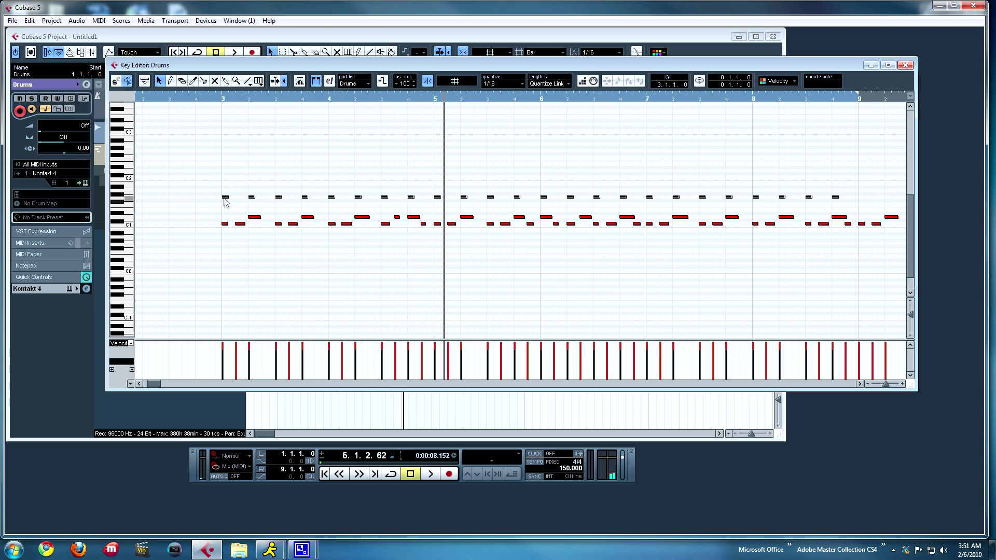
Move the selected G1 notes up to C3 and play the pattern from just before bar 3 into bar 4.
{"action": "left_click_drag", "start_coordinate": [226, 202], "coordinate": [225, 136]}
{"action": "left_click", "coordinate": [215, 99]}
{"action": "key", "text": "space"}
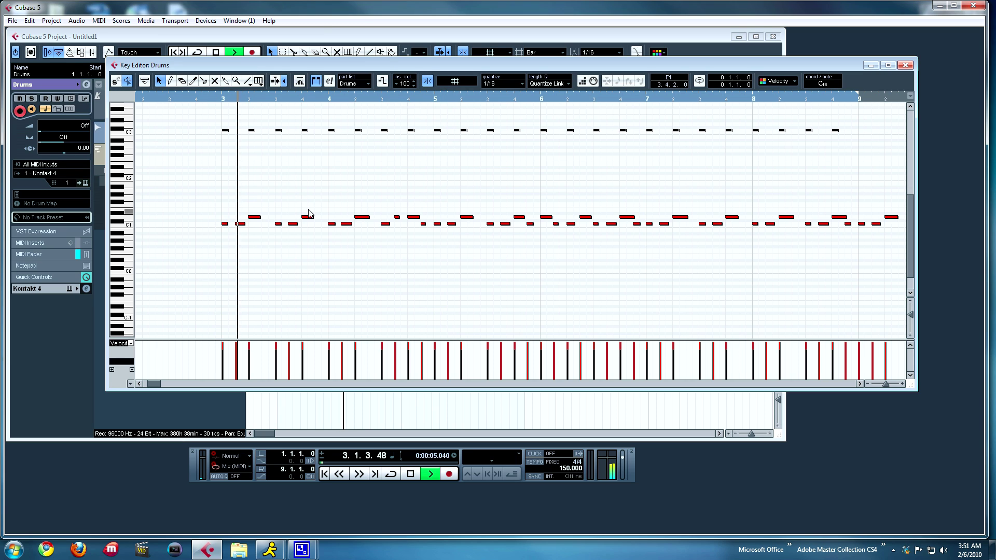
{"action": "key", "text": "space"}
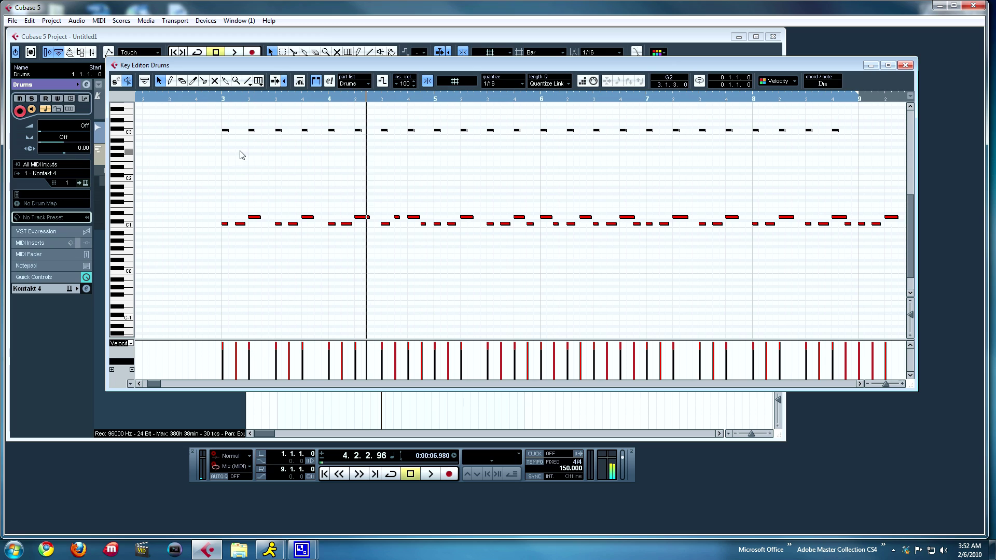
Copy the C3 notes an eighth note later to fill the off-beats of bars 3 to 8, and play the result into bar 4.
{"action": "left_click_drag", "start_coordinate": [224, 131], "coordinate": [238, 134]}
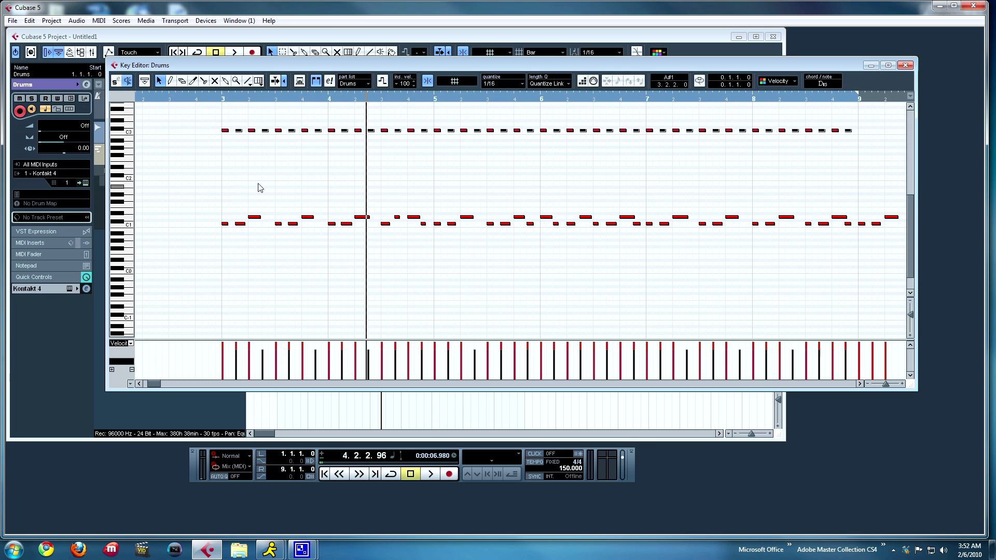
{"action": "double_click", "coordinate": [210, 96]}
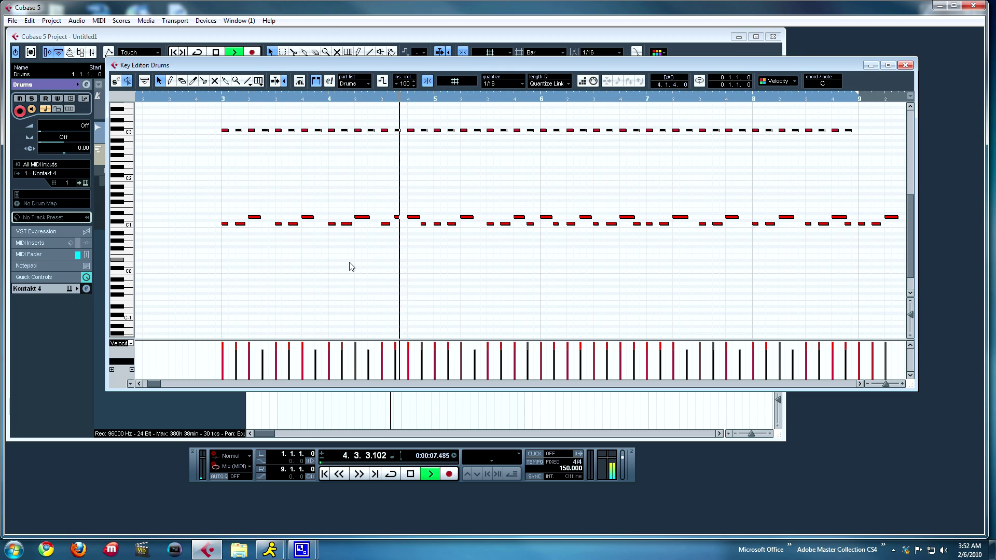
{"action": "key", "text": "space"}
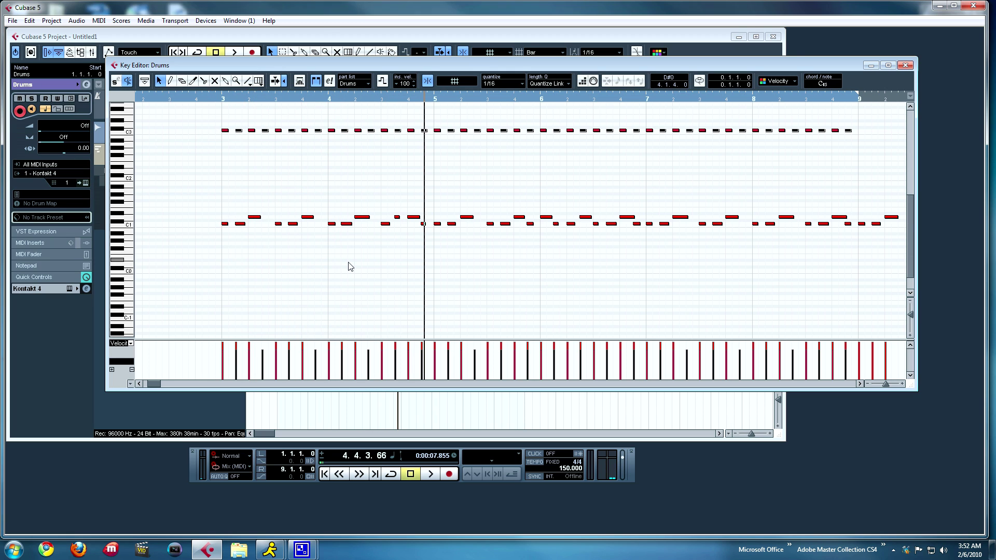